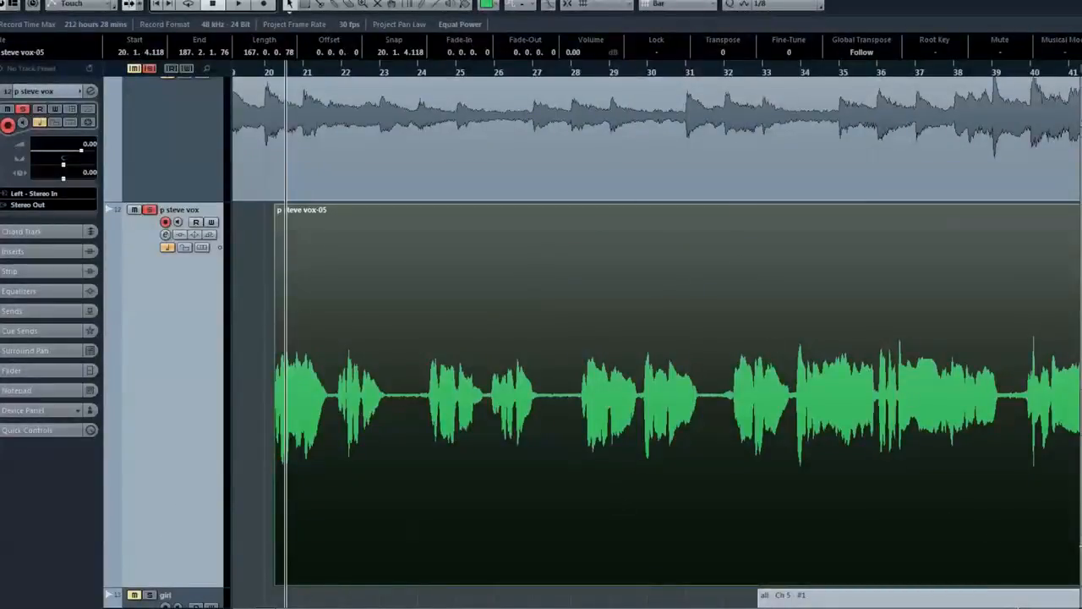
Open the vocal event p steve vox-05 in the Sample Editor
click(936, 608)
click(936, 608)
click(937, 608)
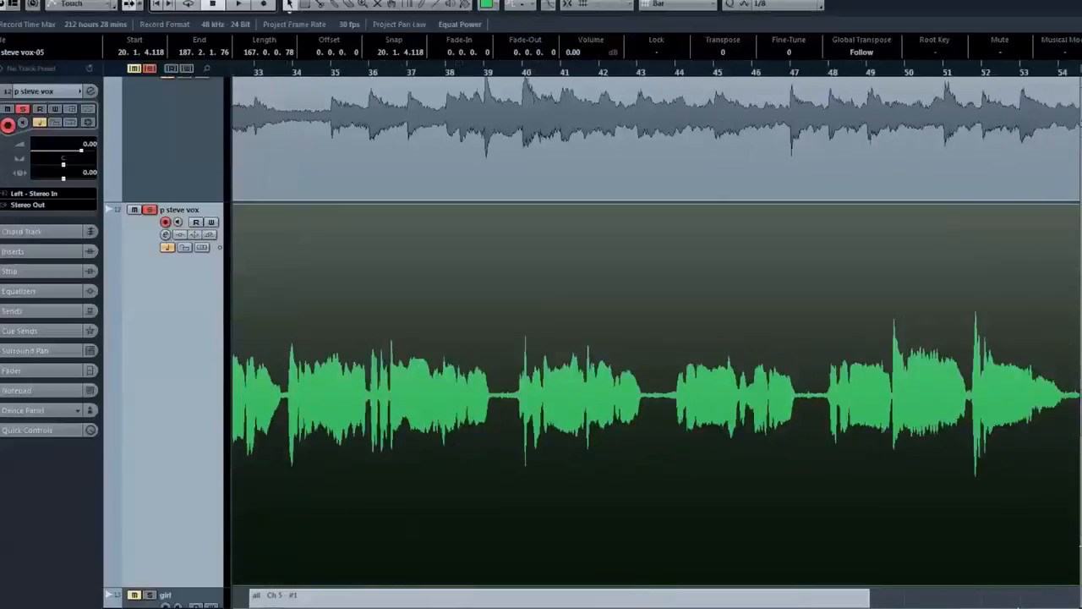
scroll(657, 394, left, 5)
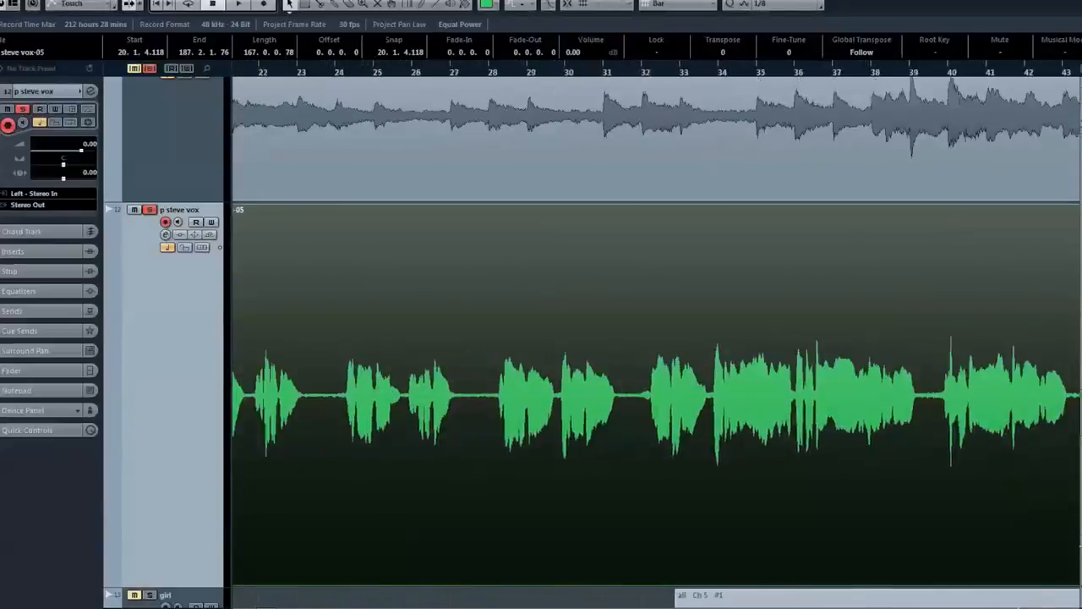
scroll(656, 394, left, 2)
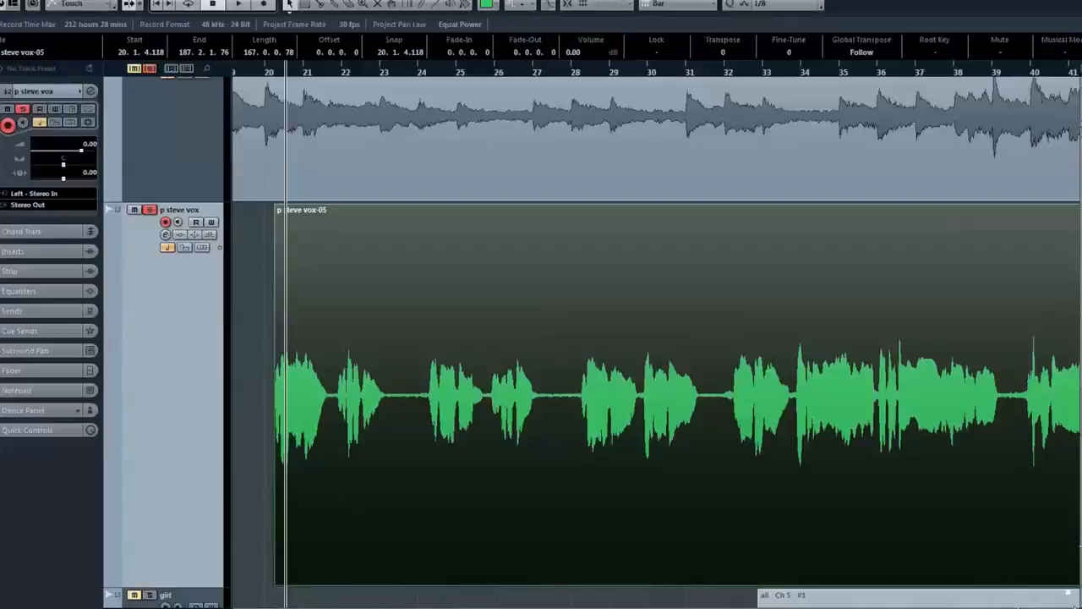
key(h)
key(h)
key(h)
key(h)
key(h)
key(h)
key(h)
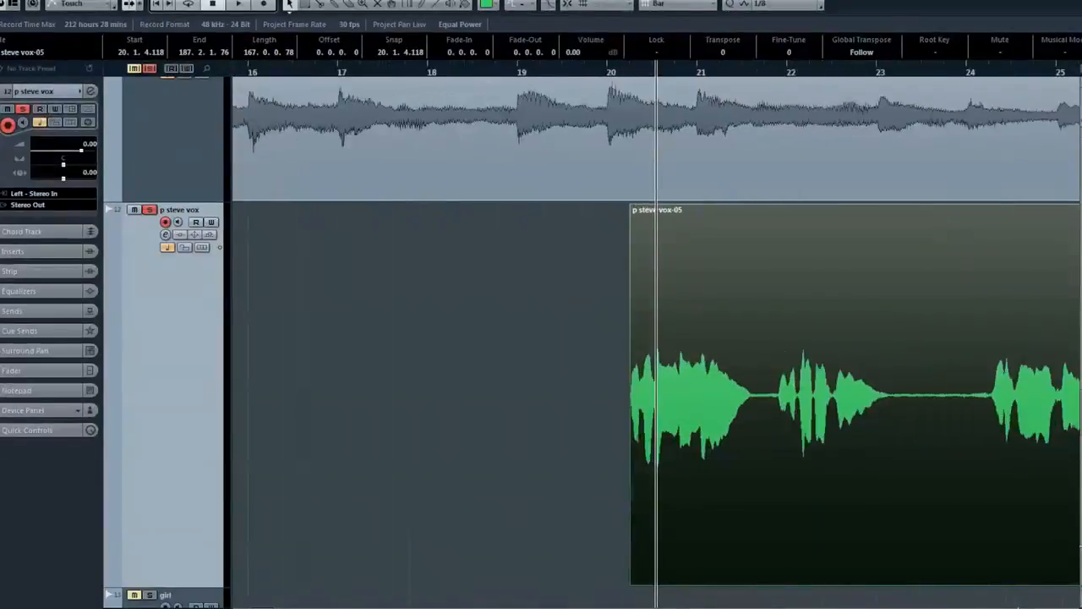
scroll(771, 389, right, 4)
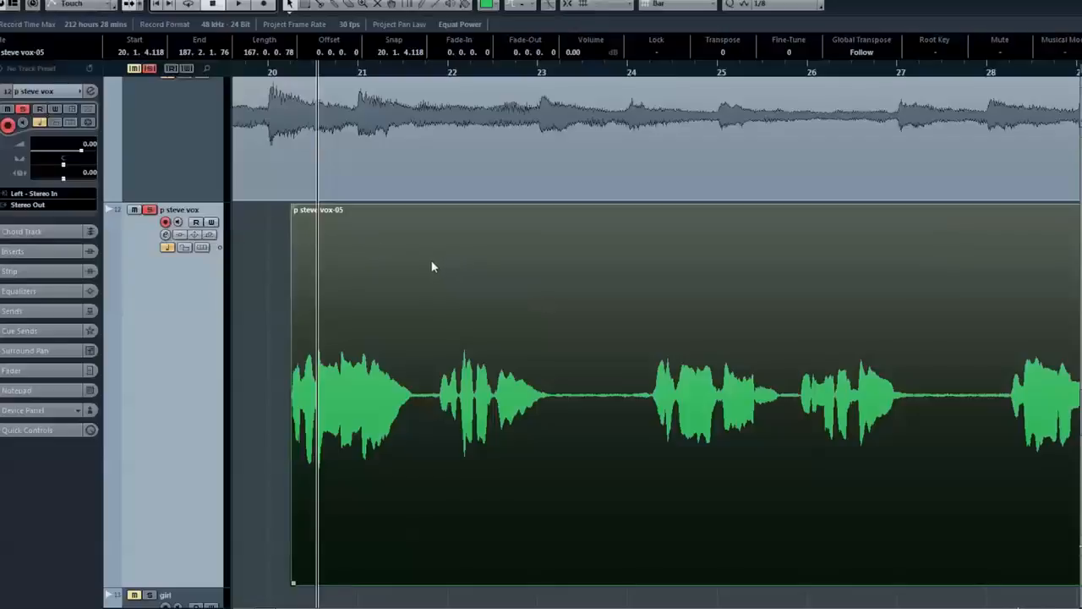
double_click(405, 311)
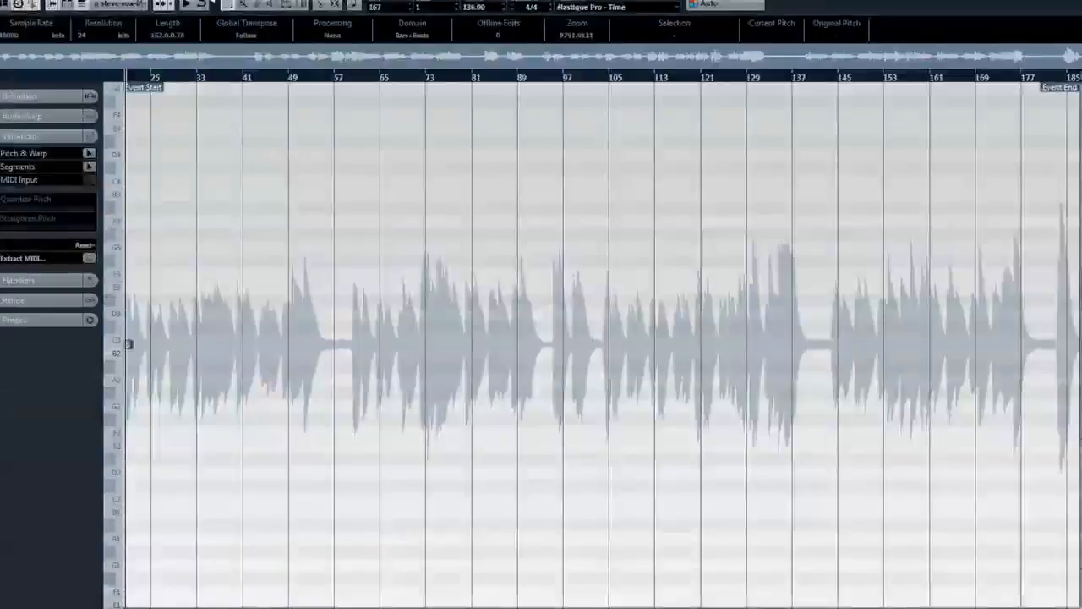
Turn on VariAudio Segments mode to analyze the vocal recording into pitch segments
key(h)
key(h)
key(h)
key(h)
key(h)
key(h)
key(h)
key(h)
key(h)
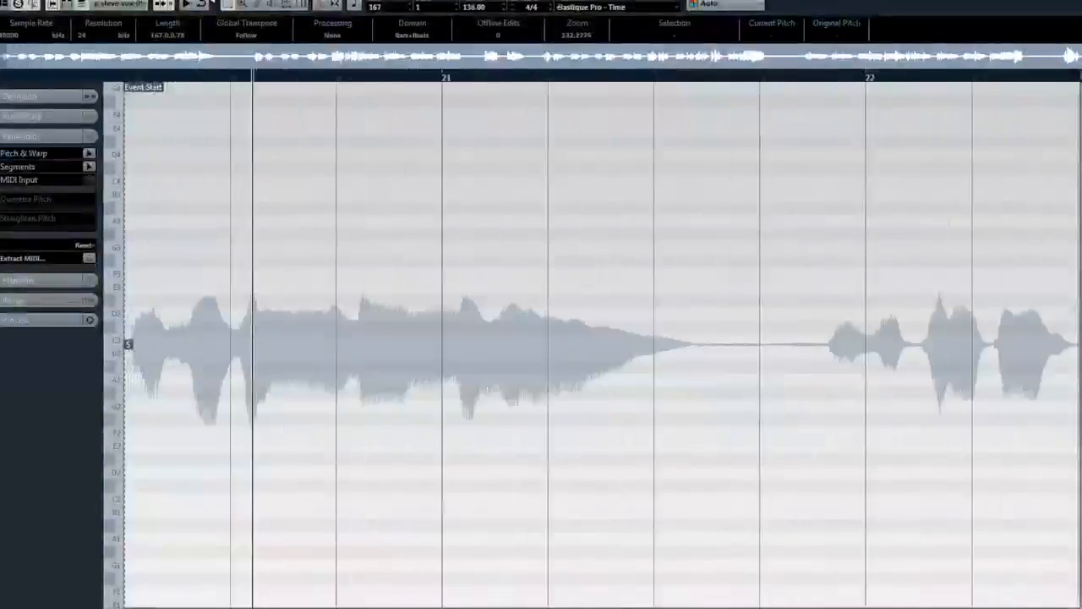
key(g)
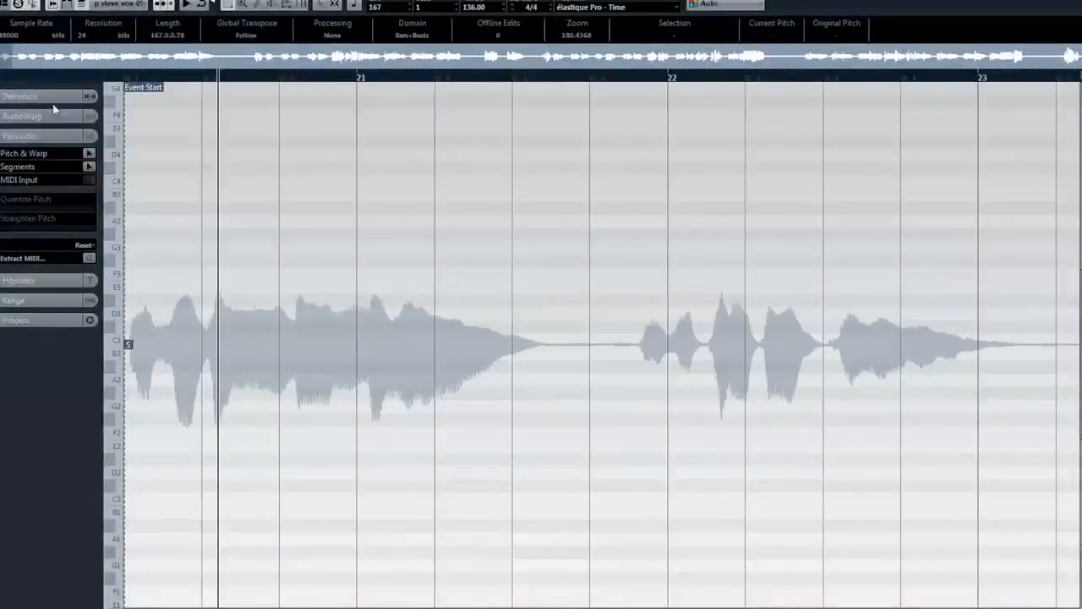
click(90, 168)
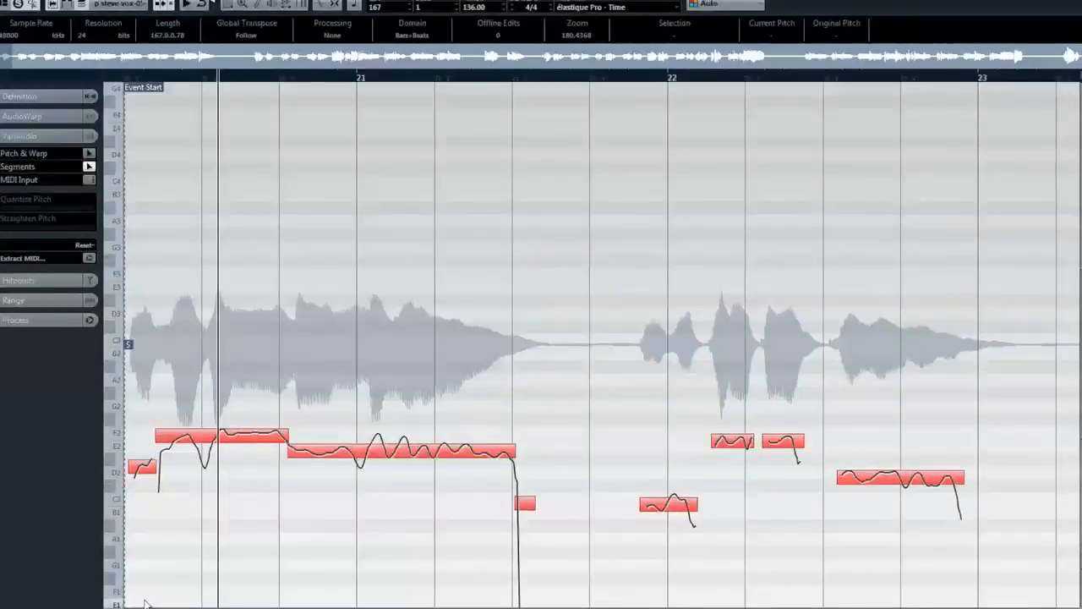
Examine the detected pitch segments and their pitch curves through to about bar 42, including stray segments in silent passages
scroll(645, 461, up, 2)
scroll(645, 460, down, 6)
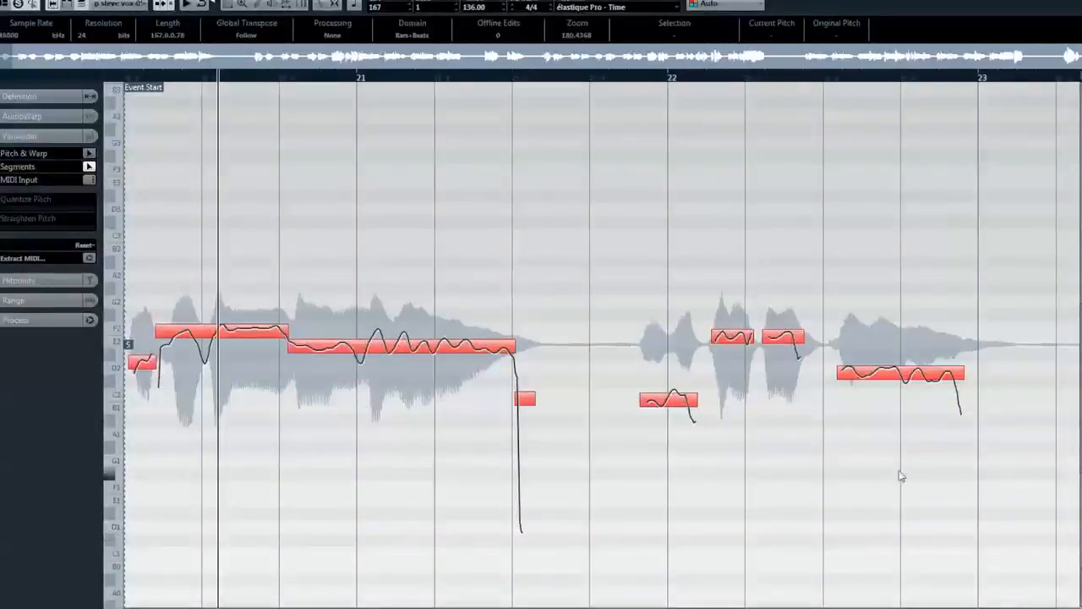
drag(1050, 608, 1032, 607)
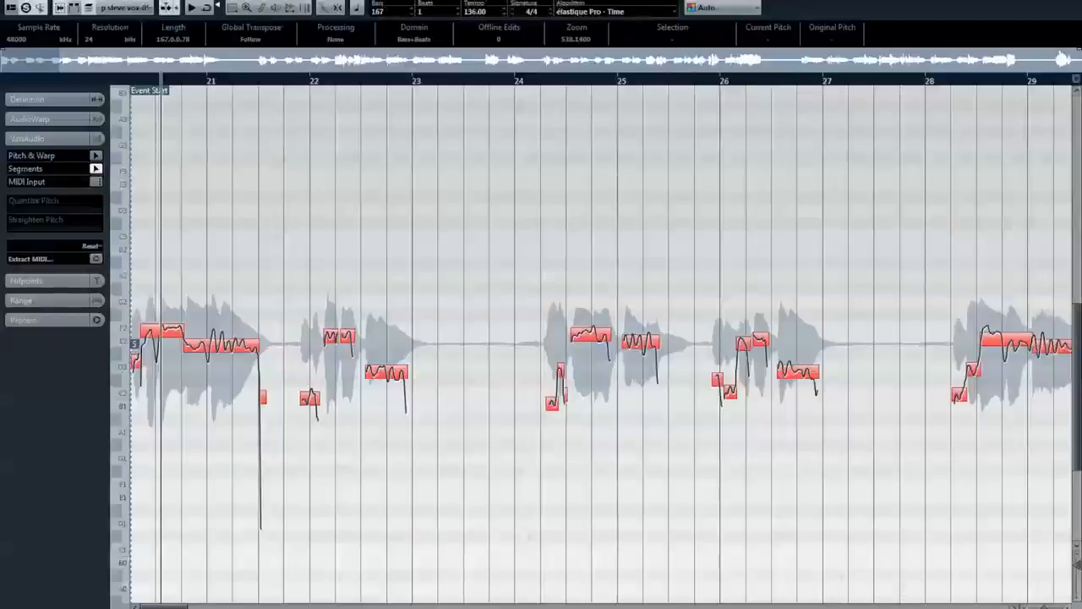
click(1015, 606)
click(1015, 606)
click(1015, 606)
click(1015, 606)
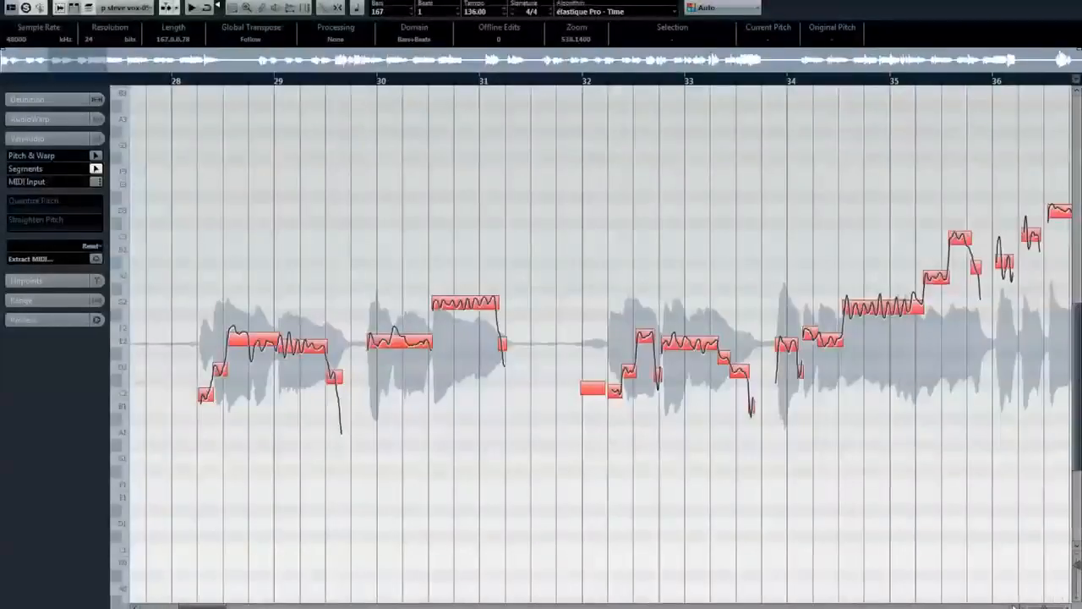
drag(566, 452, 596, 369)
scroll(880, 563, right, 3)
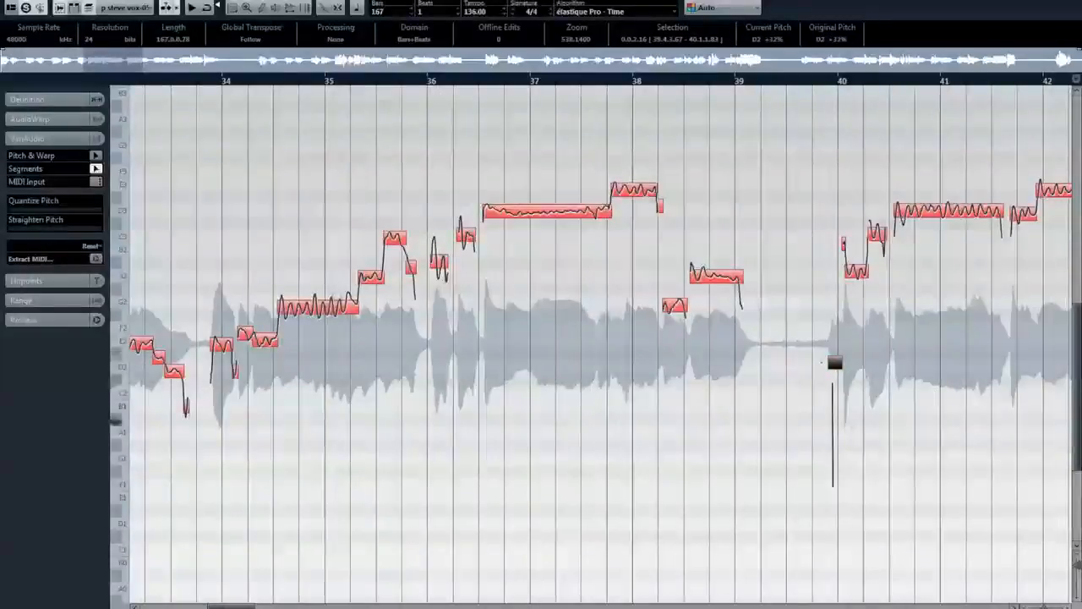
click(893, 474)
drag(238, 607, 171, 606)
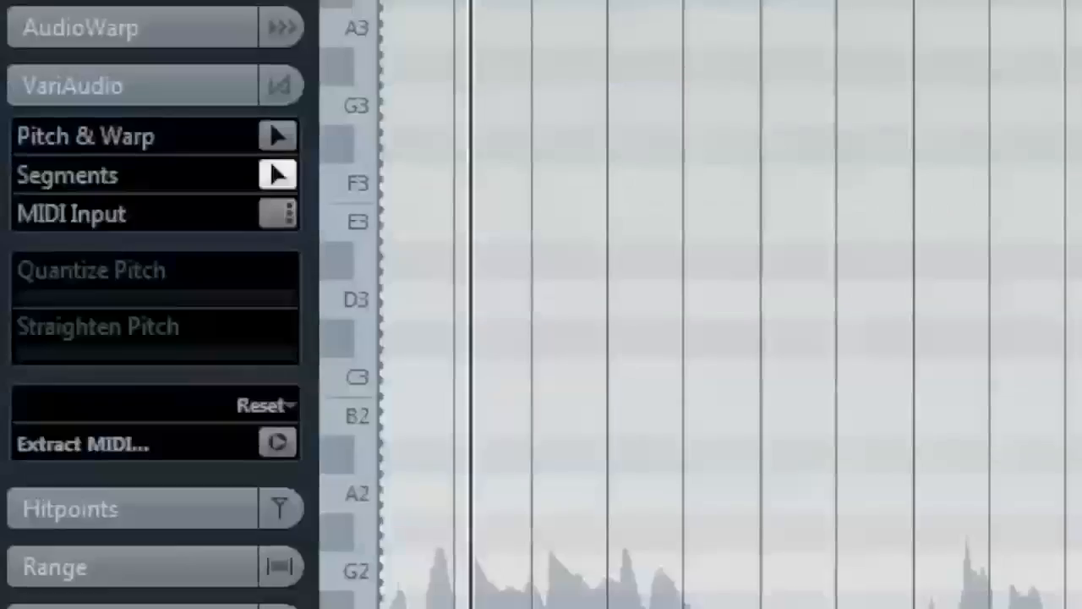
Select all pitch segments, quantize their pitch fully and straighten the pitch by a little under half
key(ctrl+a)
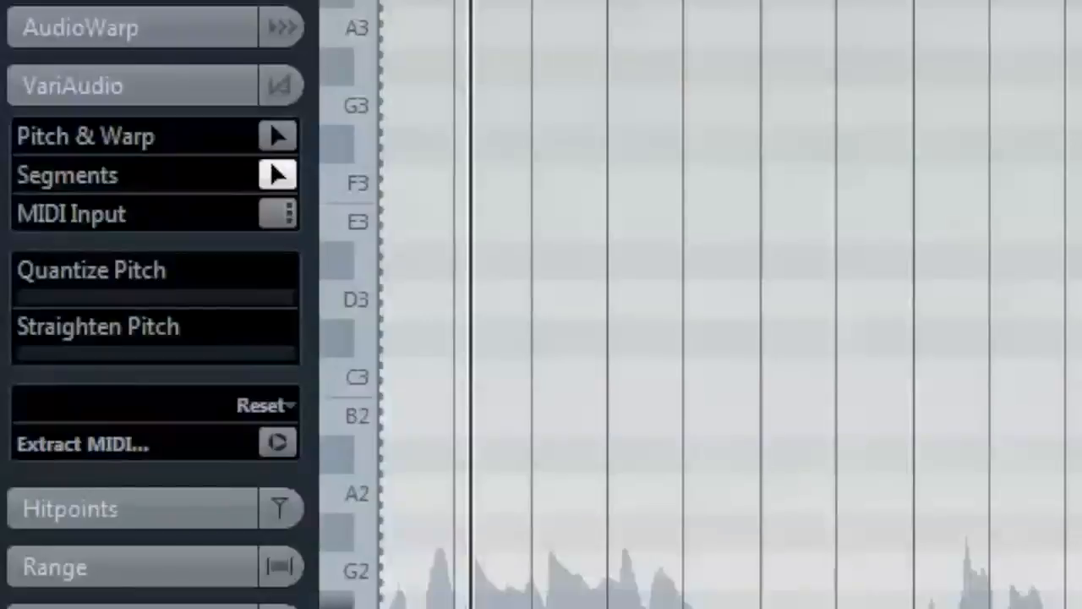
drag(127, 308, 310, 314)
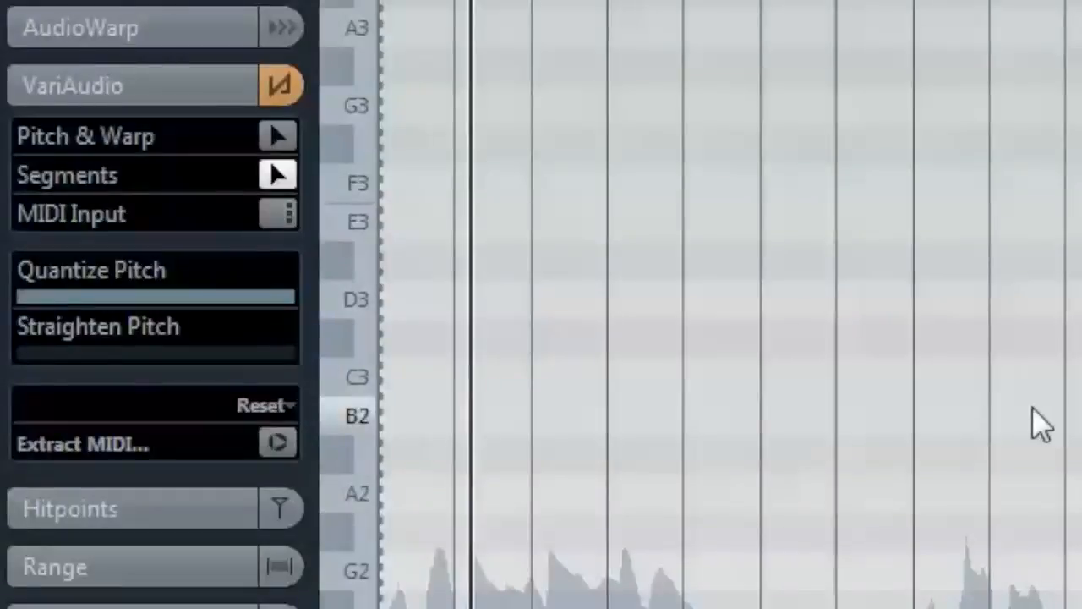
drag(85, 358, 133, 356)
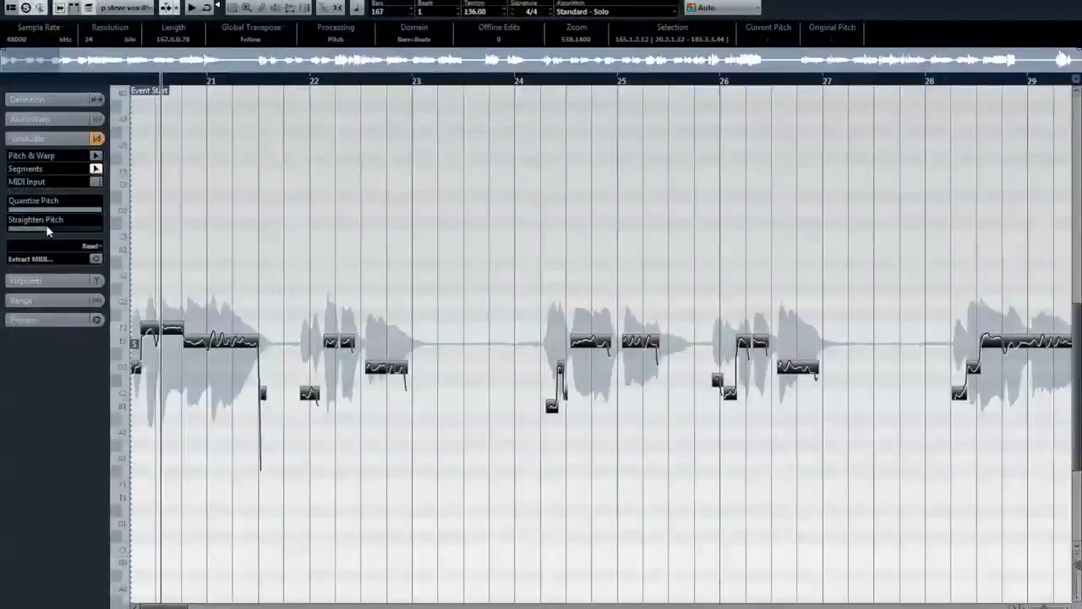
mouse_move(46, 224)
mouse_down()
mouse_move(58, 224)
mouse_move(48, 224)
mouse_up()
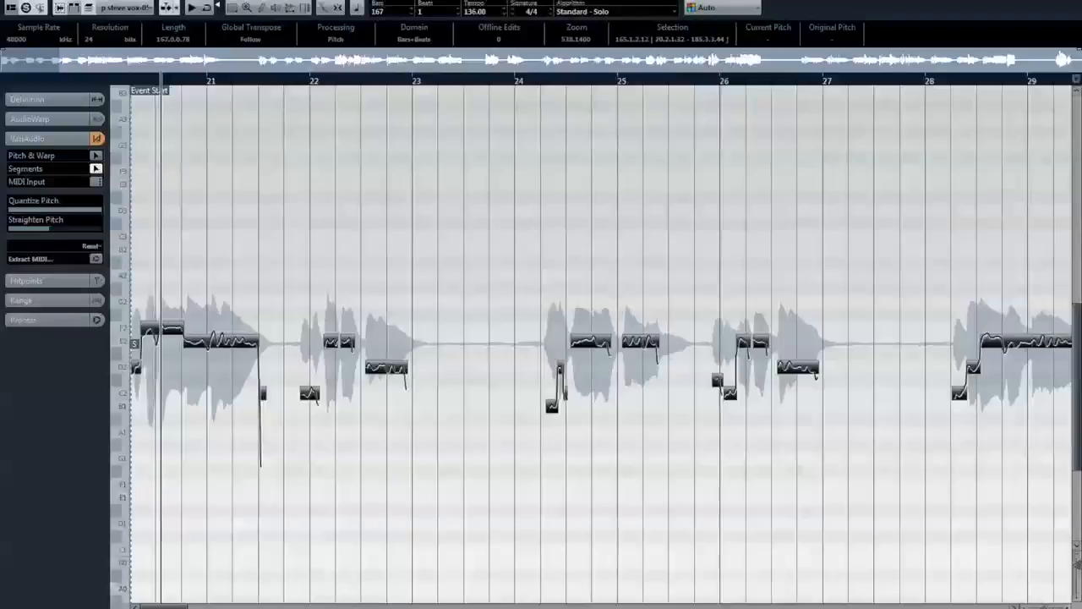
Split the F2 segment in the first phrase just before the playback cursor, where its pitch curve dips
key(h)
key(h)
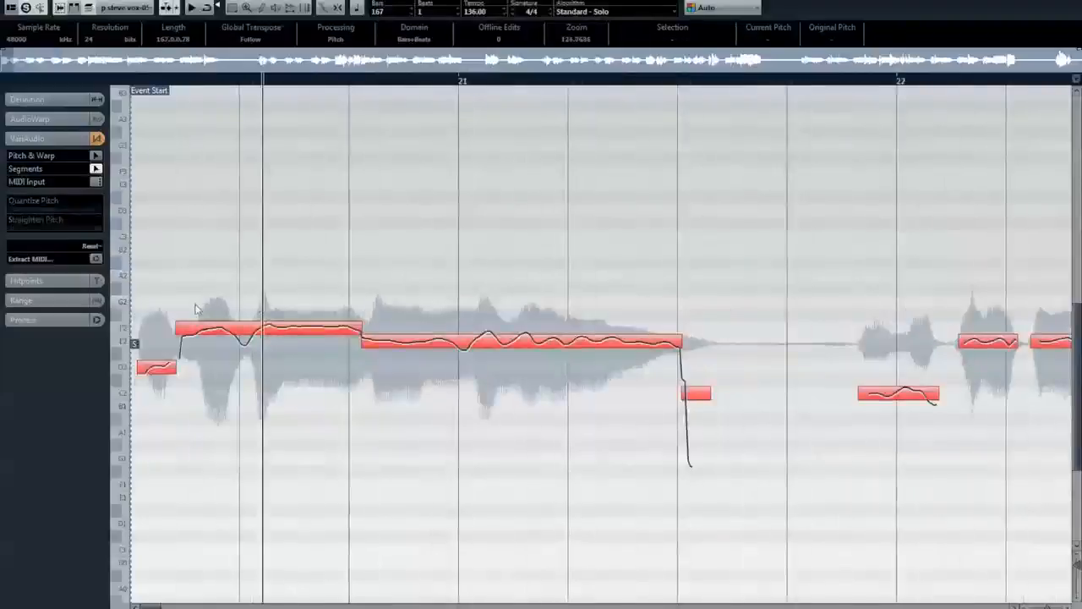
click(253, 333)
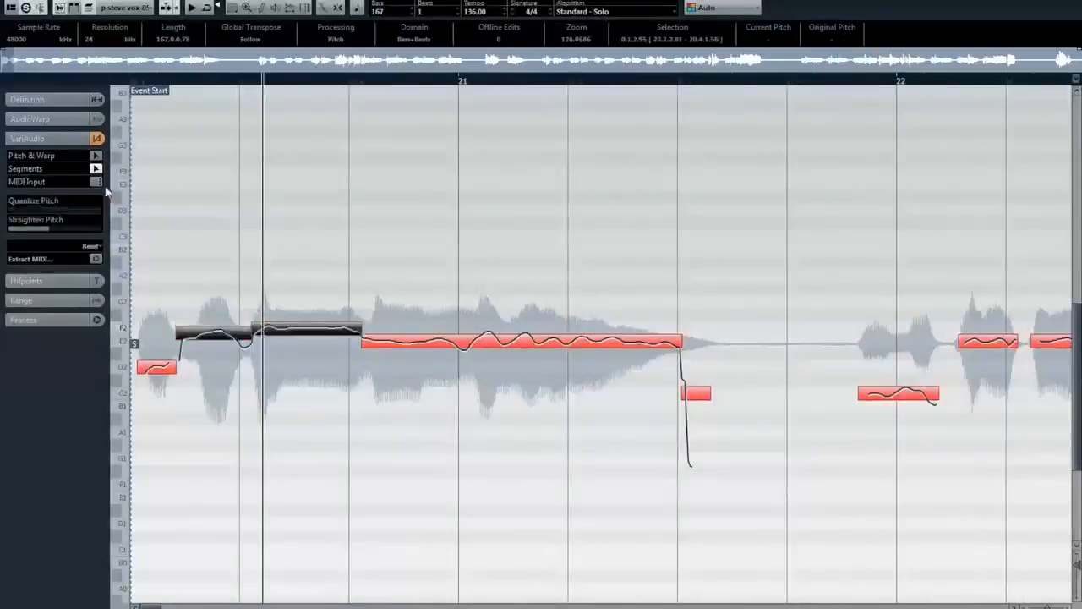
In Pitch & Warp mode, raise the newly split second note to F#2 and the sustained note after it to F2, fully quantized
click(95, 156)
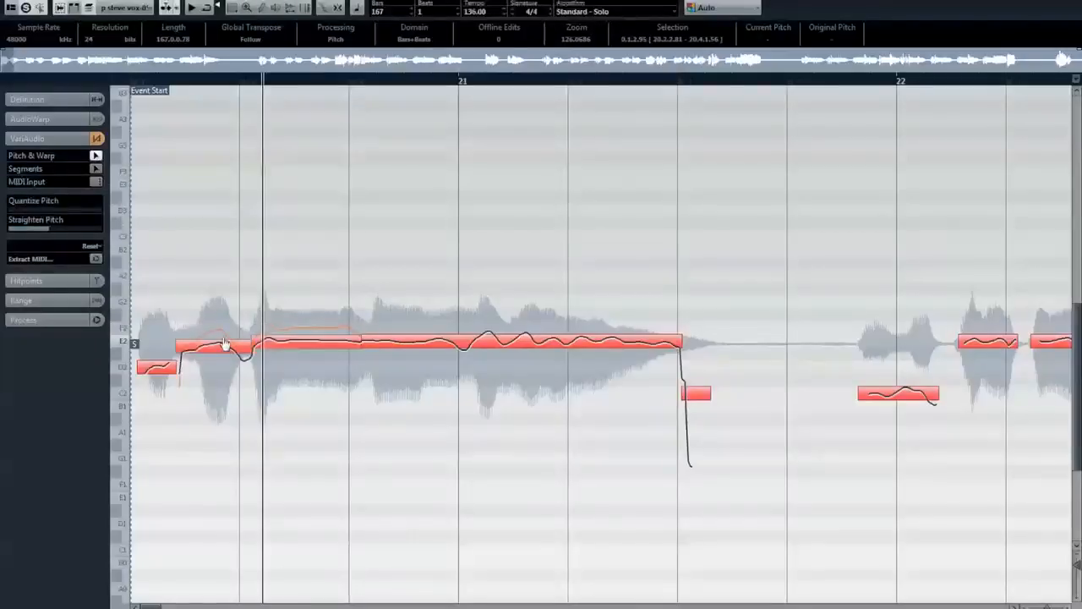
click(313, 336)
drag(313, 338, 316, 324)
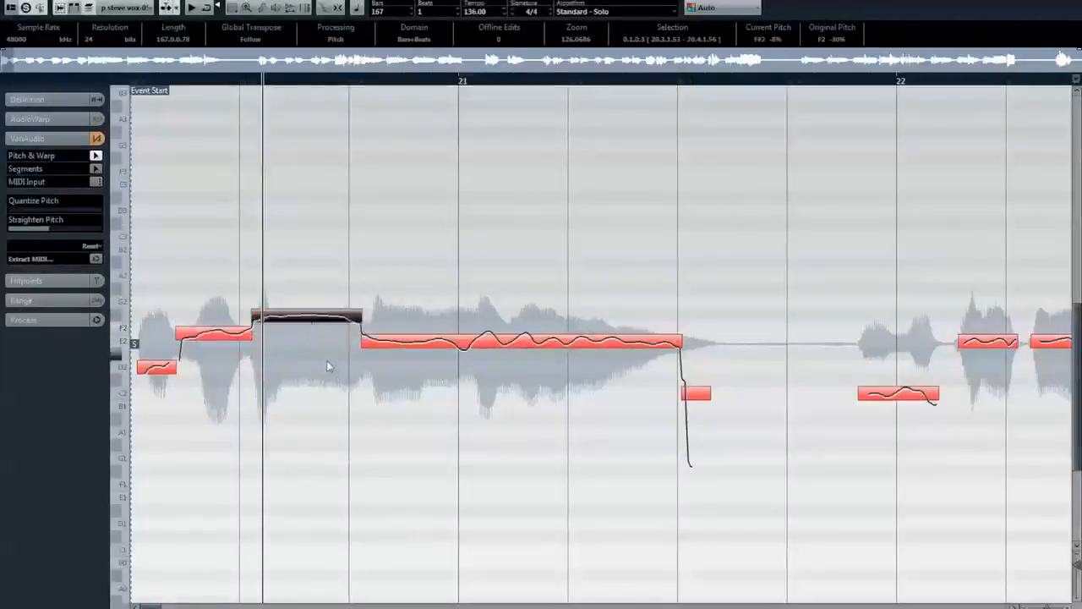
click(457, 348)
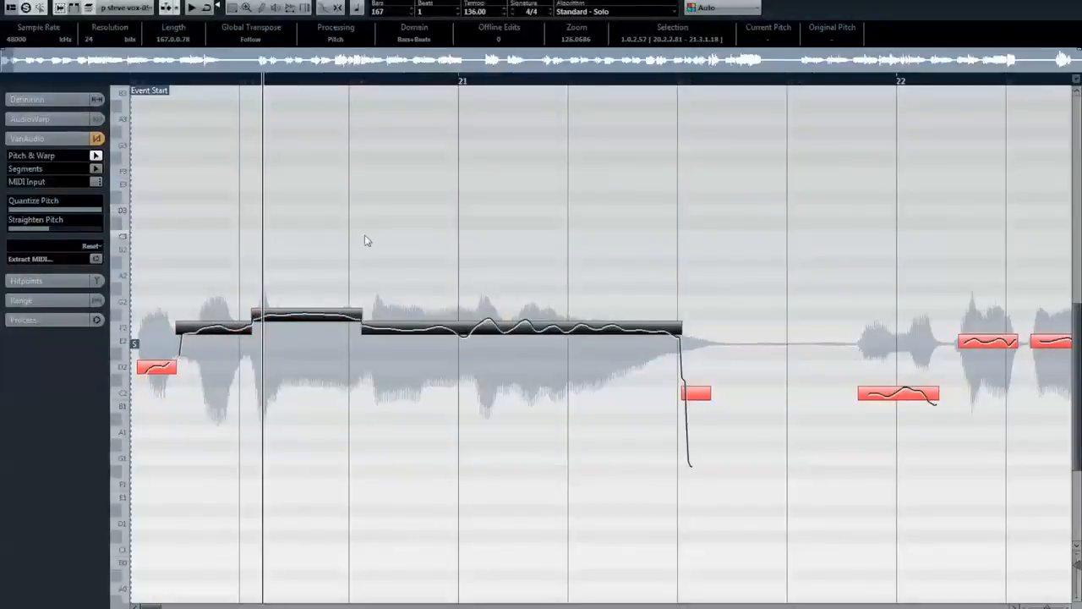
Check the pitches of the C2 note and the E2 note around bar 22
click(1016, 605)
click(1015, 605)
click(1015, 606)
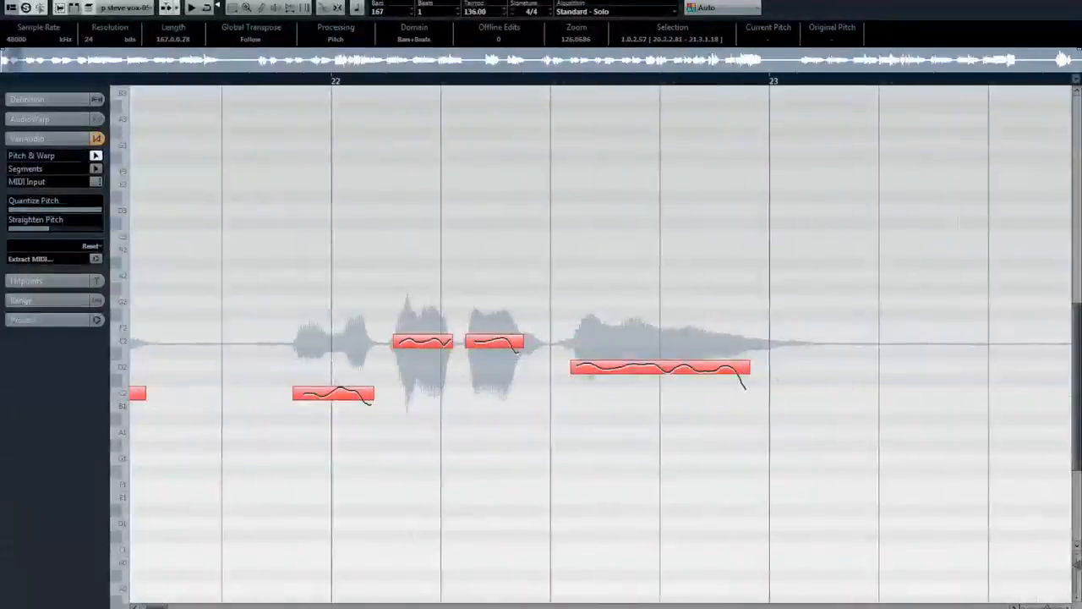
click(347, 401)
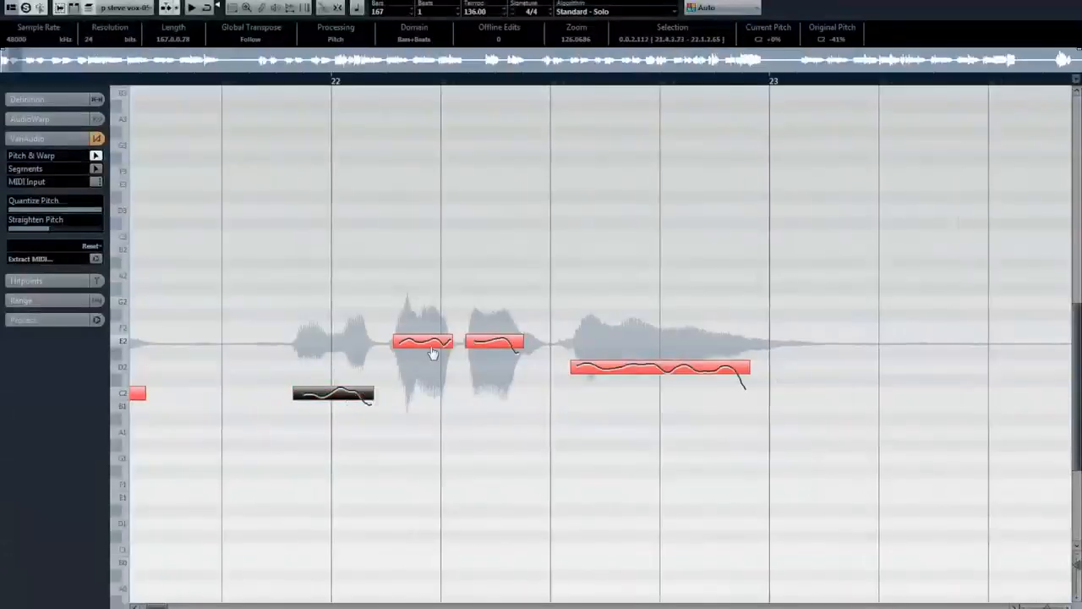
click(423, 342)
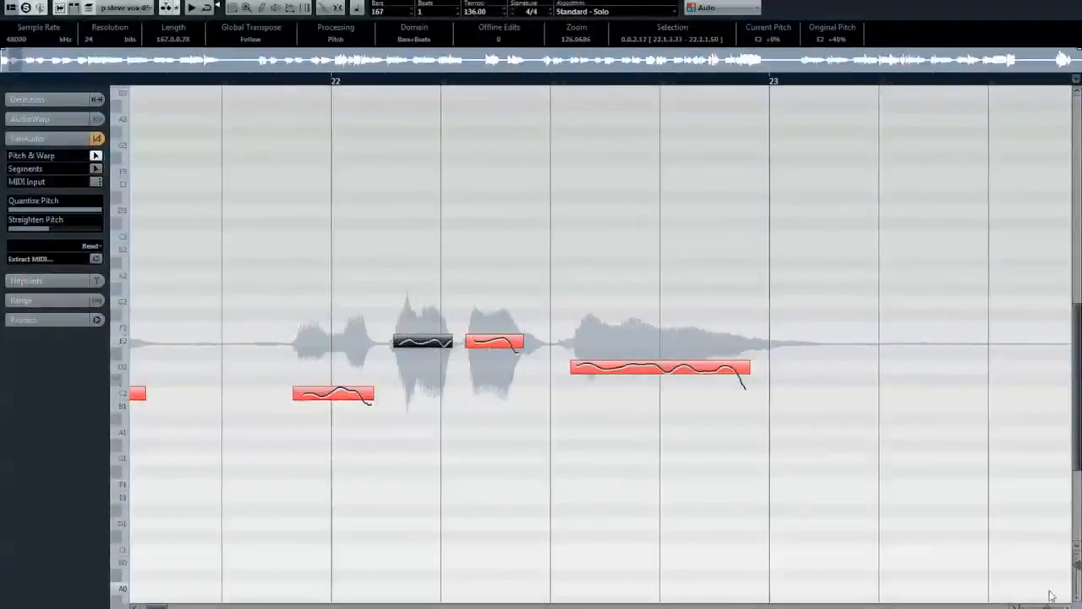
Delete the stray low segments at the tail of the first phrase and at the start of the phrase after bar 24
drag(1049, 605, 1036, 606)
drag(265, 428, 222, 395)
click(243, 411)
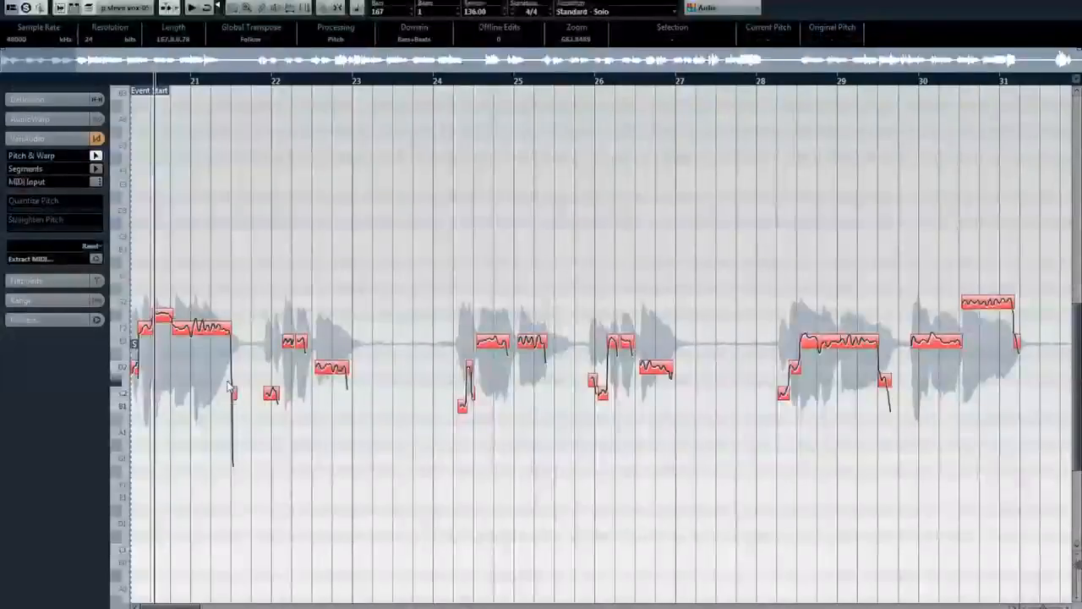
click(232, 389)
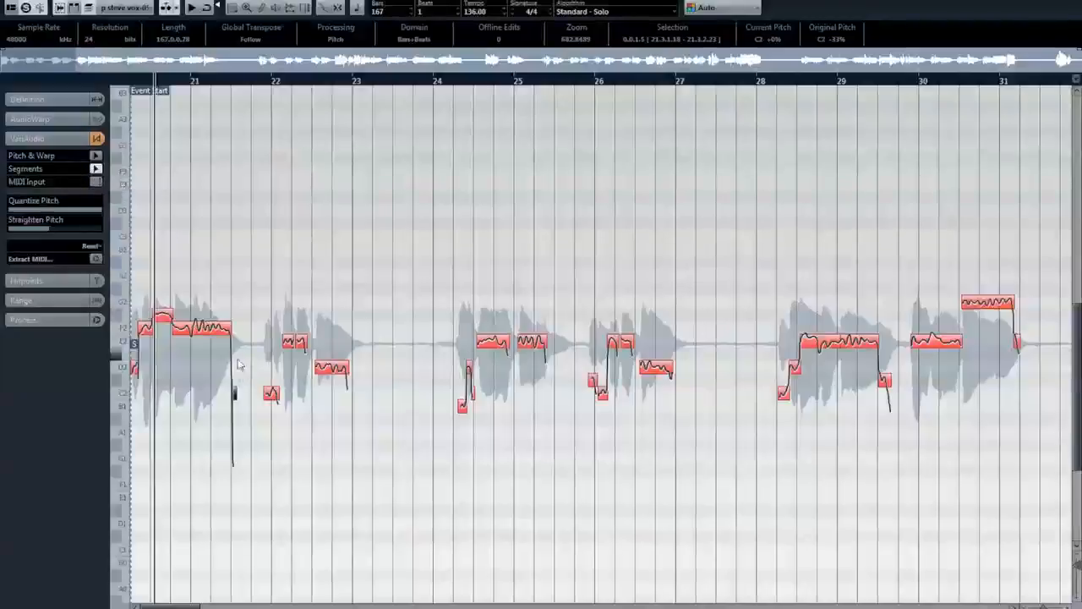
key(Delete)
click(496, 437)
drag(479, 427, 446, 398)
key(Delete)
click(546, 435)
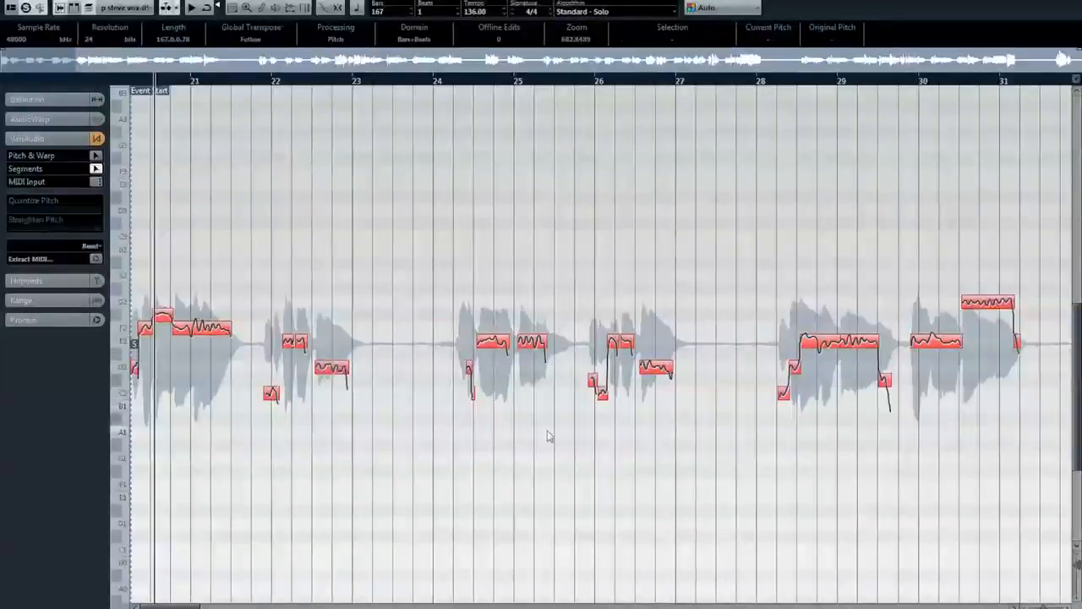
Split the long E2 segment just after bar 29, where the second syllable begins
click(469, 85)
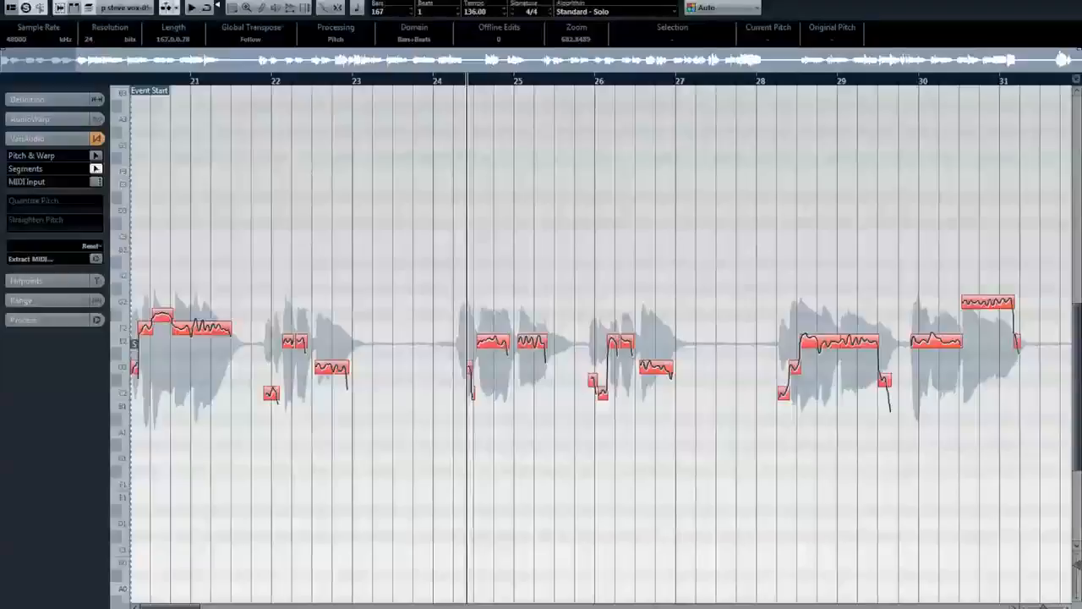
key(h)
key(h)
key(h)
key(h)
key(h)
key(h)
key(g)
key(g)
key(g)
key(g)
key(g)
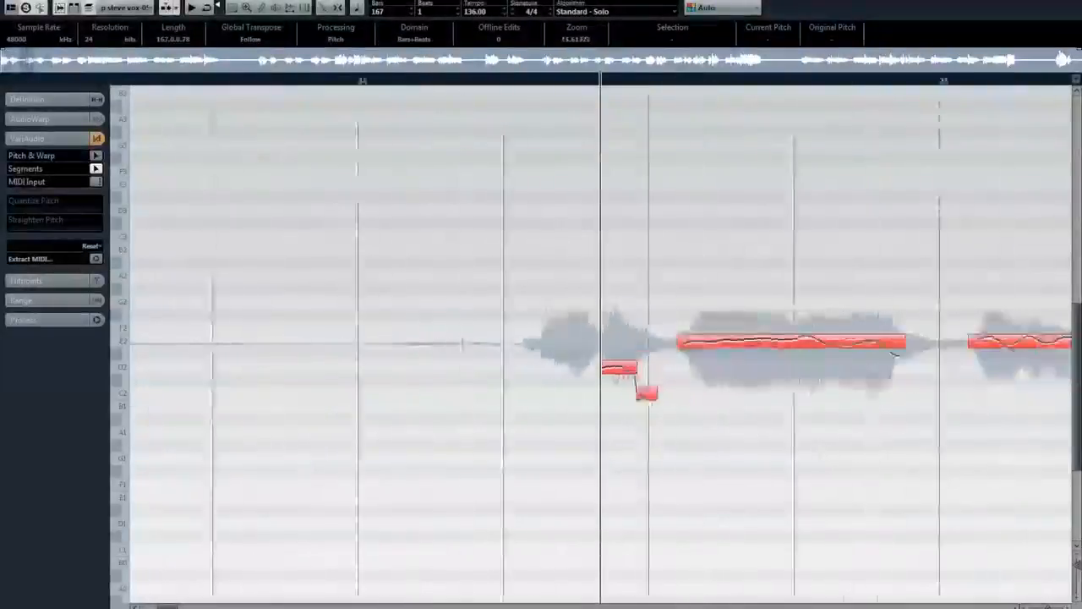
scroll(601, 343, right, 5)
scroll(980, 495, right, 1)
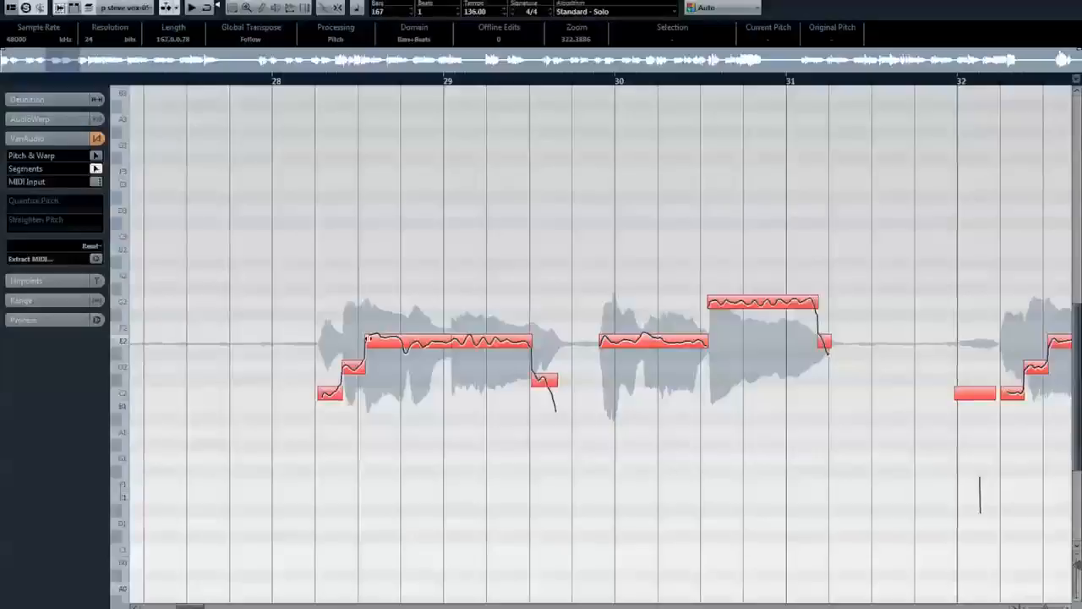
click(476, 311)
click(476, 390)
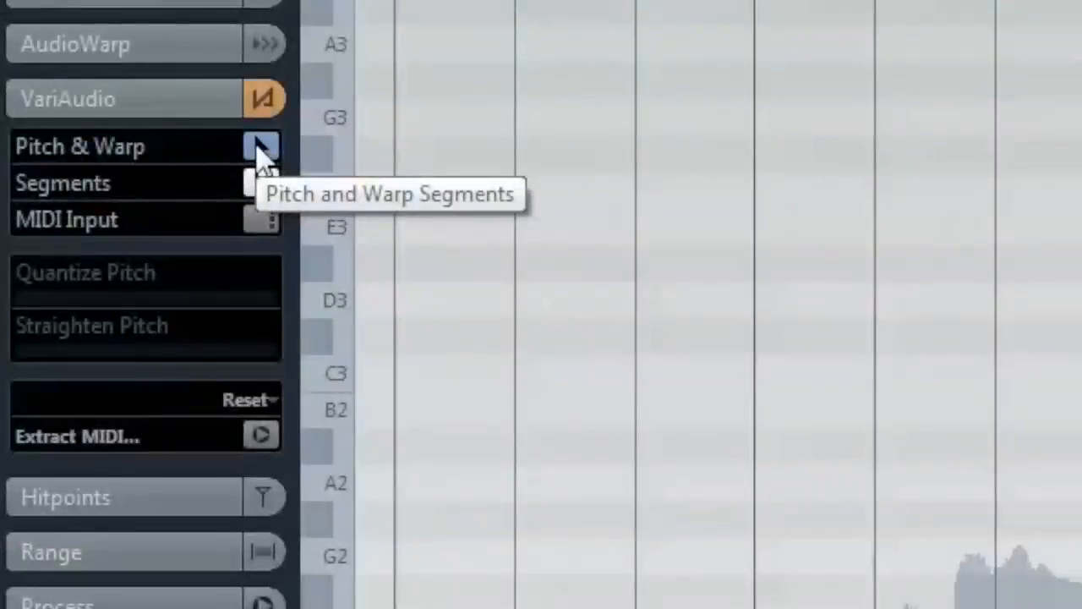
In Pitch & Warp mode, stretch the end of the split note after bar 29 slightly beyond the half-bar line
click(95, 157)
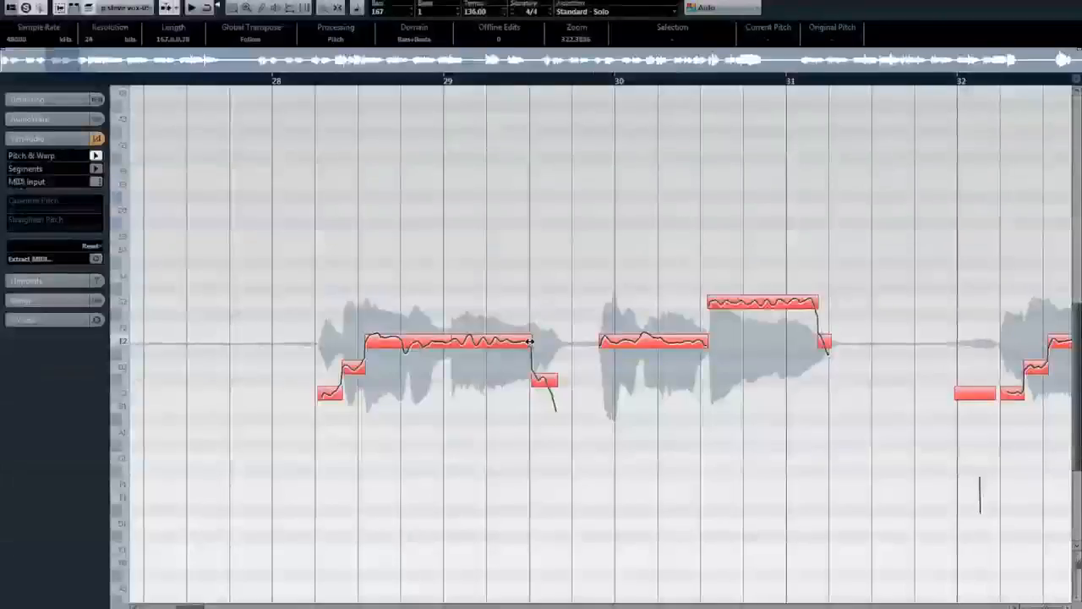
drag(531, 341, 541, 342)
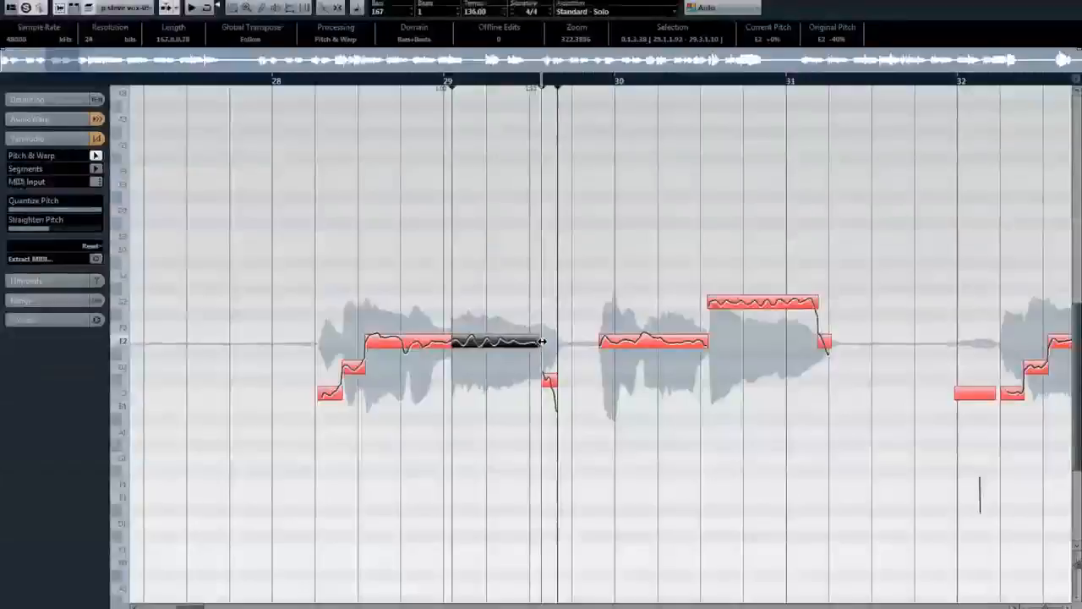
Warp the second syllable's start to just ahead of bar 29 and the G2 note's start back to the half-bar line after bar 30
drag(453, 340, 439, 342)
click(483, 394)
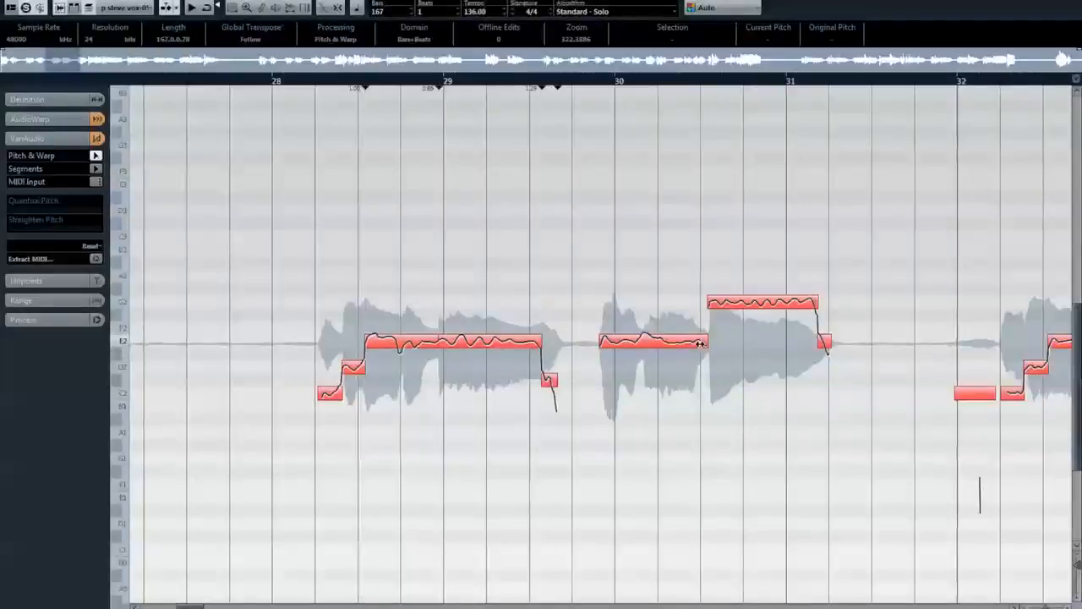
drag(700, 343, 695, 343)
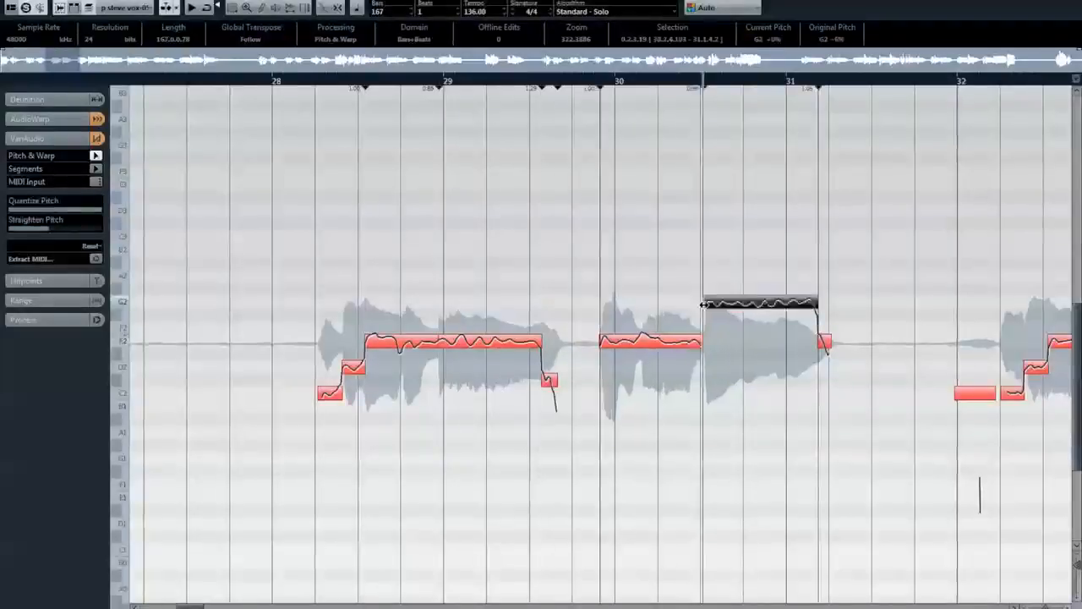
Inspect the warp markers on the vocal waveform from bar 29 to bar 35 in AudioWarp, and return to VariAudio
click(1012, 603)
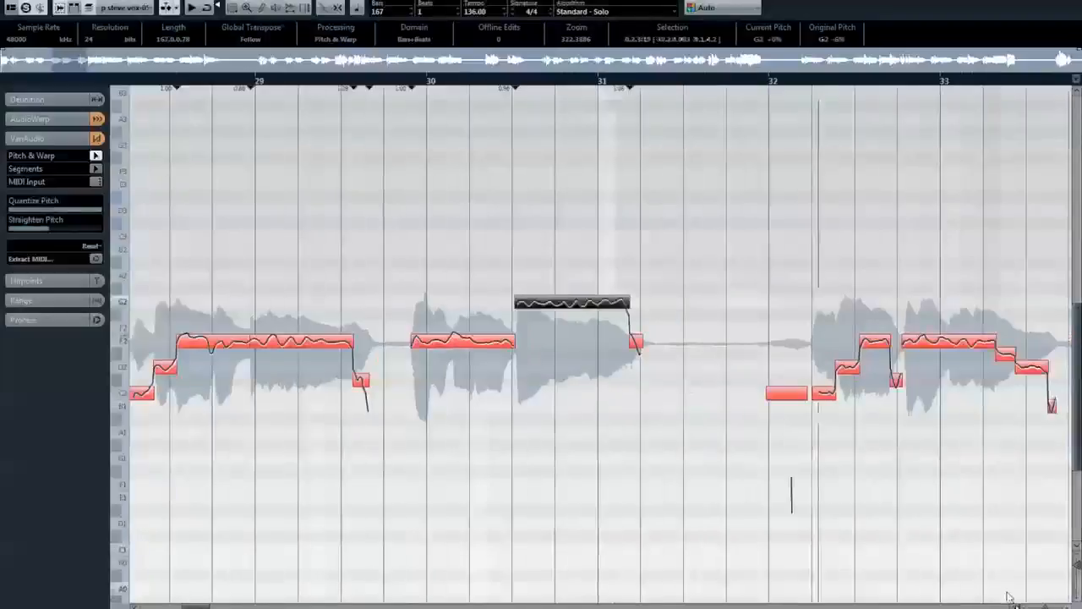
click(49, 118)
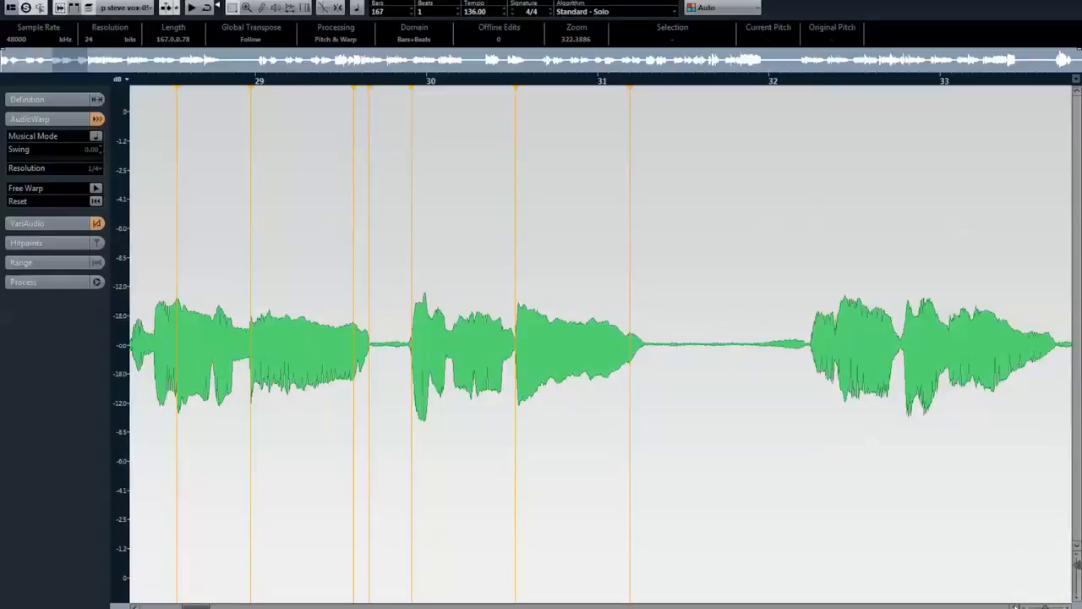
click(1012, 604)
click(1012, 604)
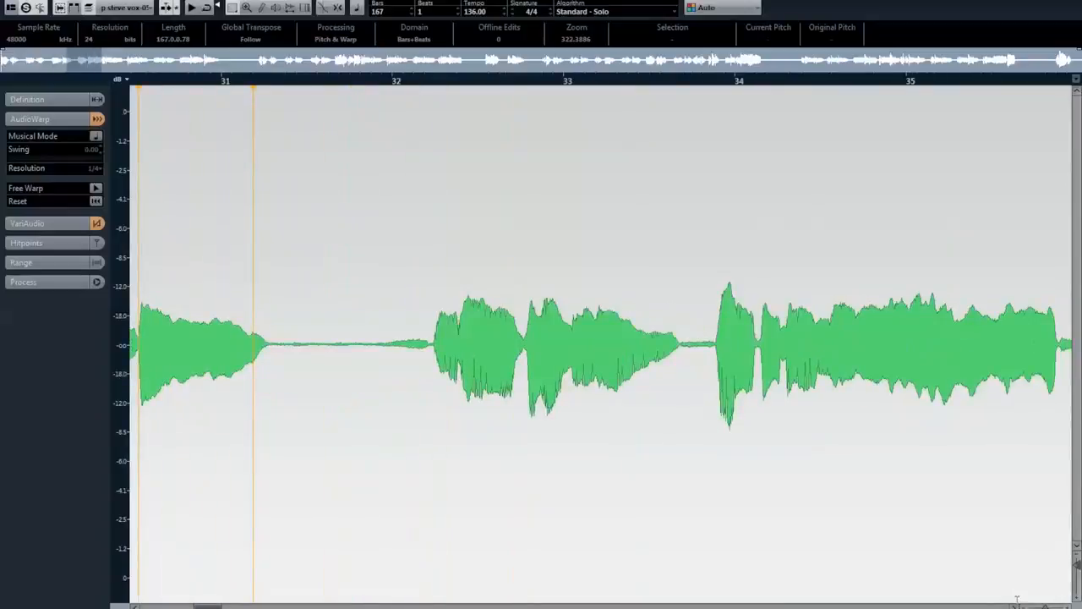
click(65, 225)
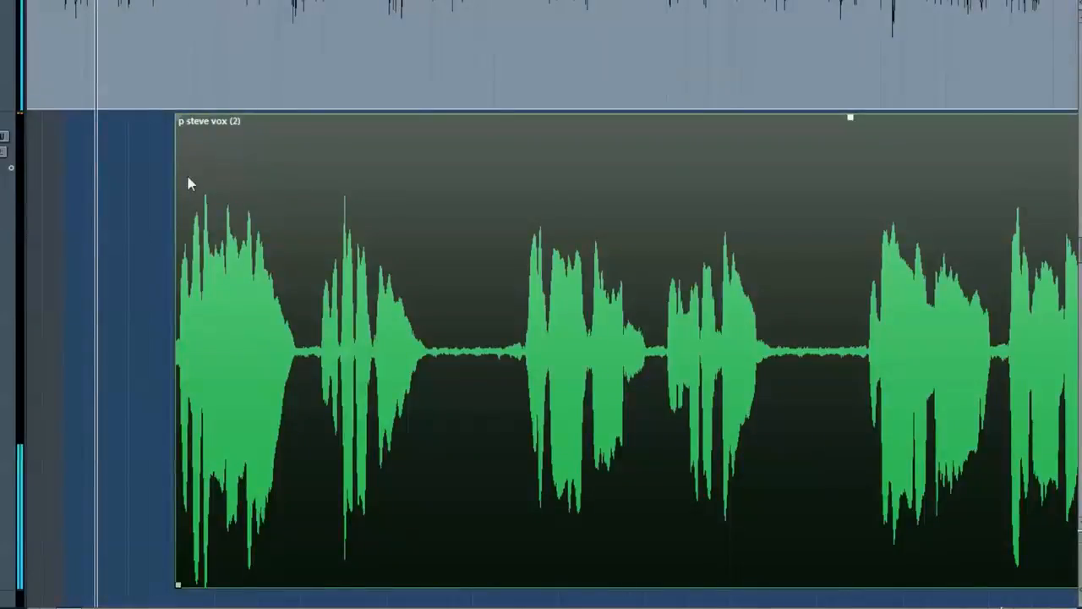
Play back the vocal clip in the project and look over its phrases around bars 24 to 27
key(space)
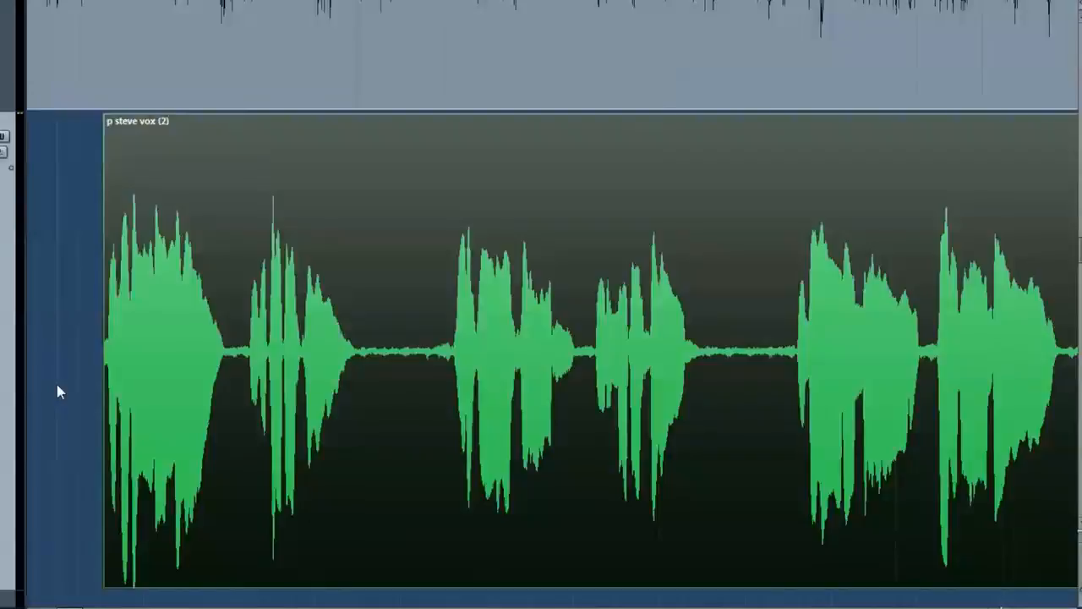
mouse_move(331, 293)
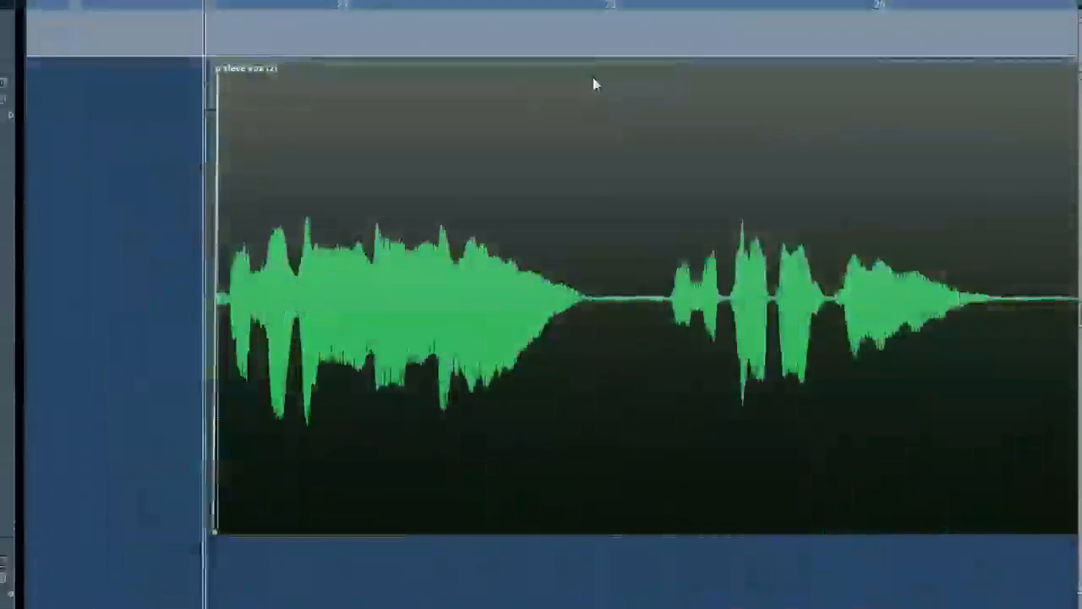
scroll(553, 296, right, 3)
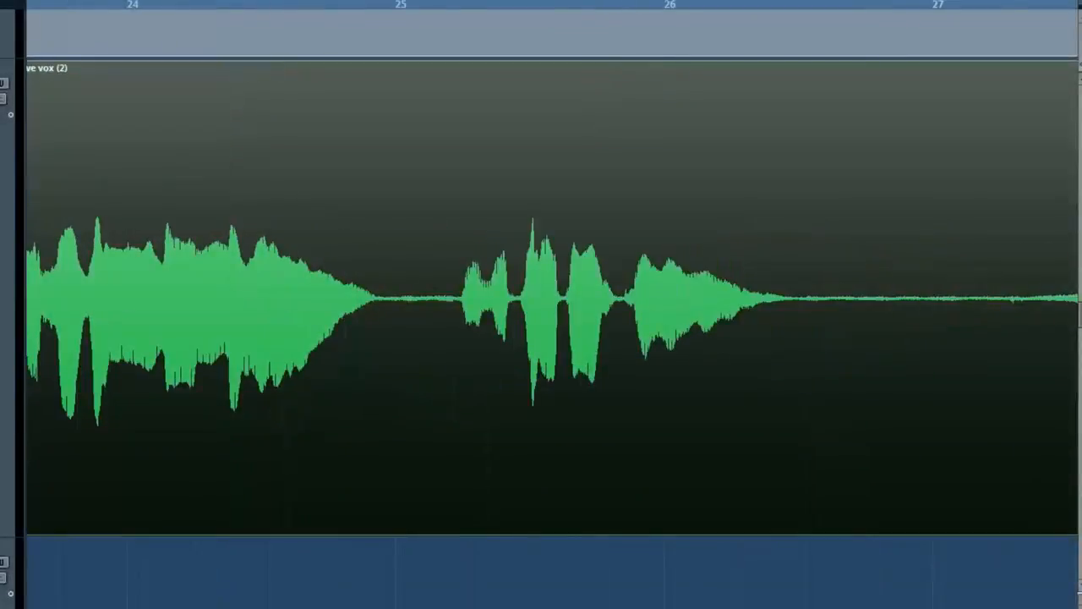
scroll(554, 296, right, 5)
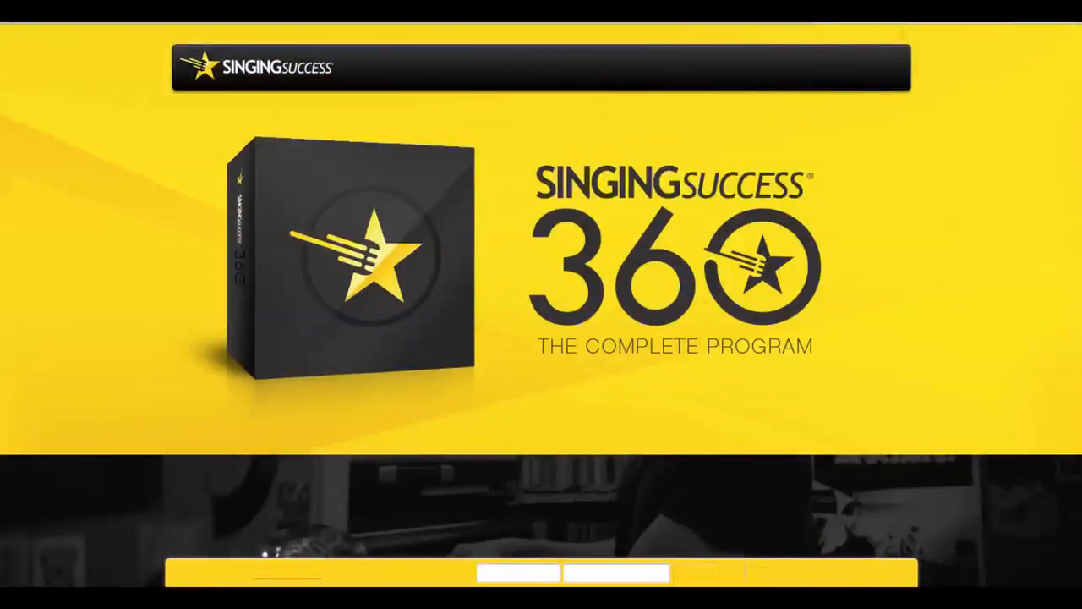
Browse the Singing Success 360 website down to the introduction of the program's creator
scroll(541, 305, down, 1)
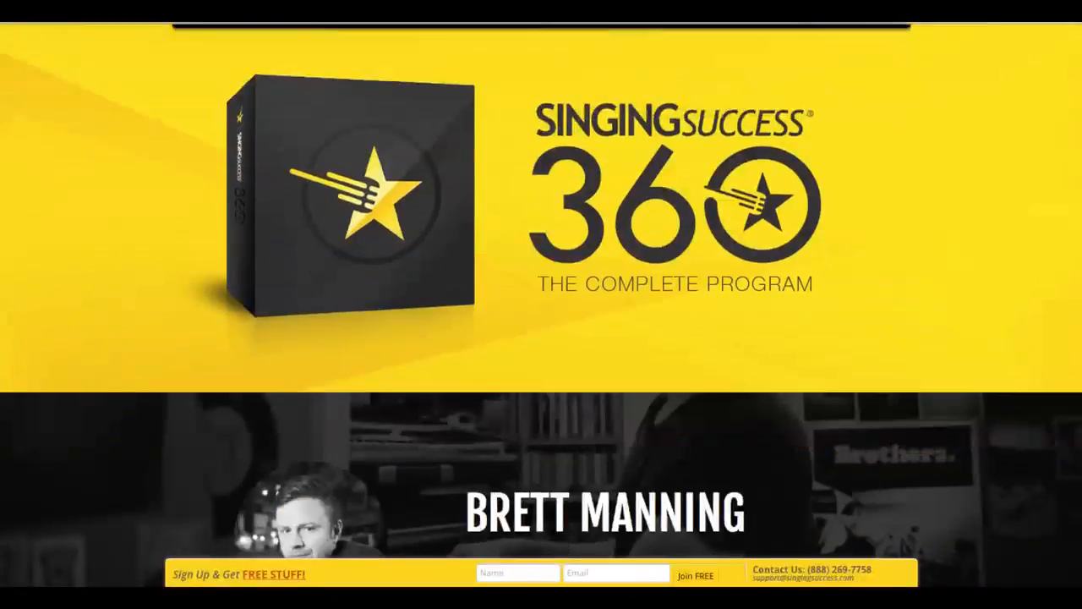
scroll(541, 304, down, 4)
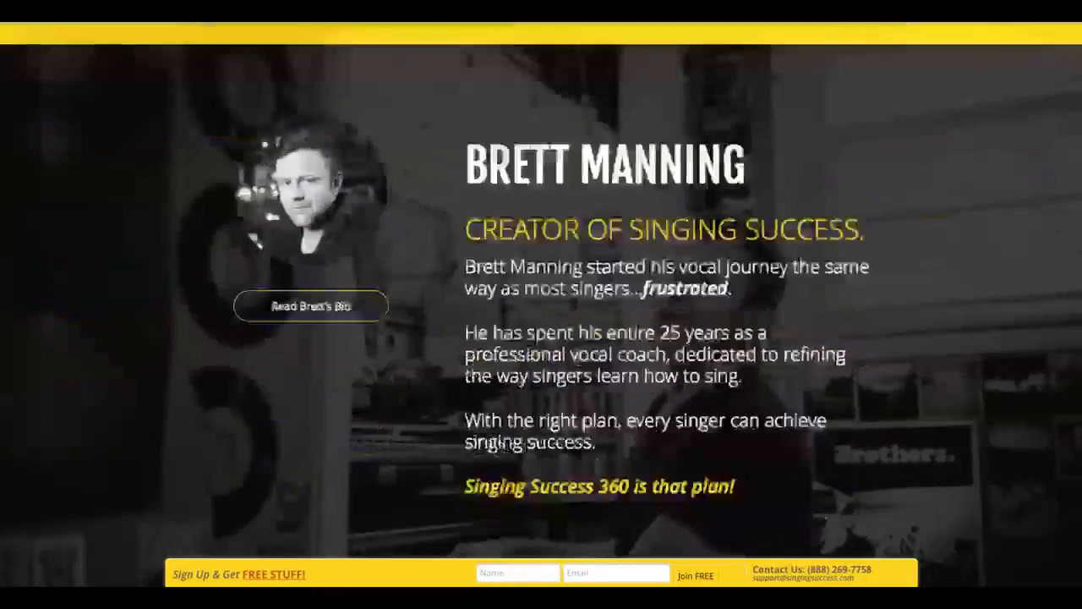
scroll(541, 304, down, 1)
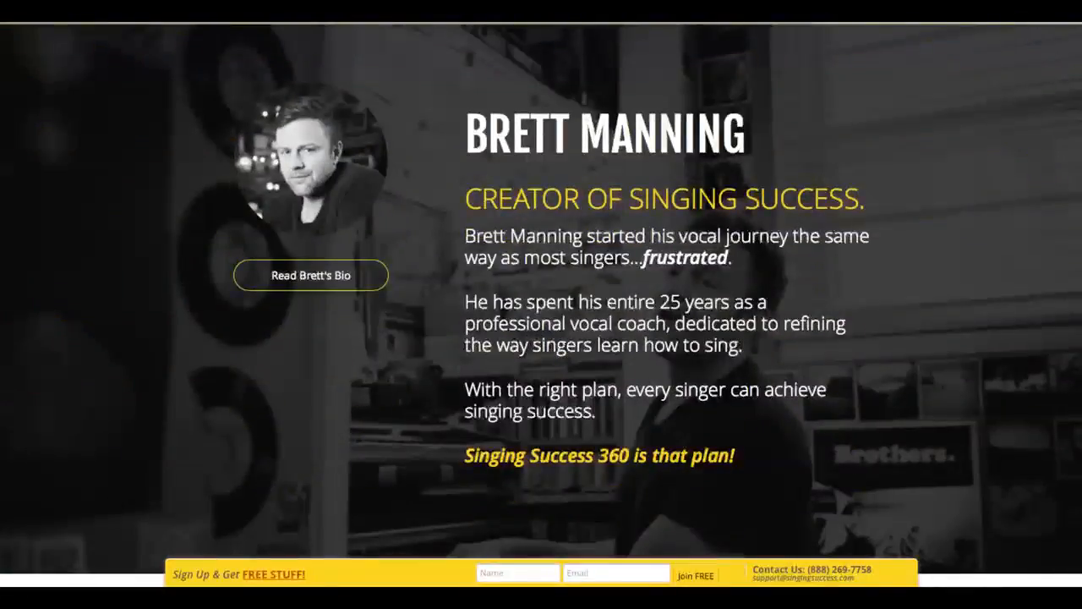
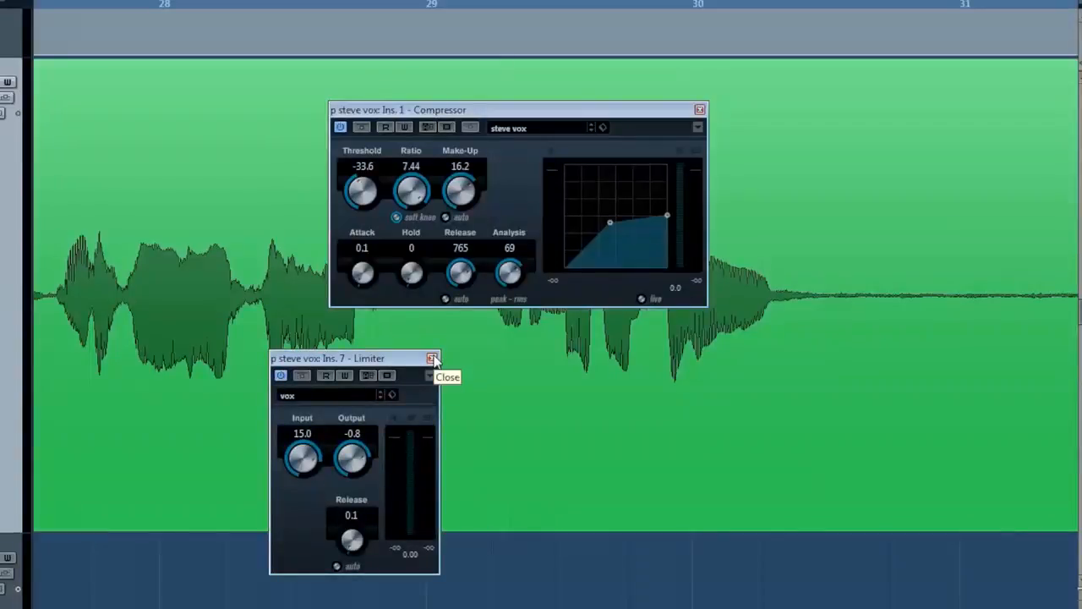
Close the Limiter effect window of the lead vocal track
click(431, 359)
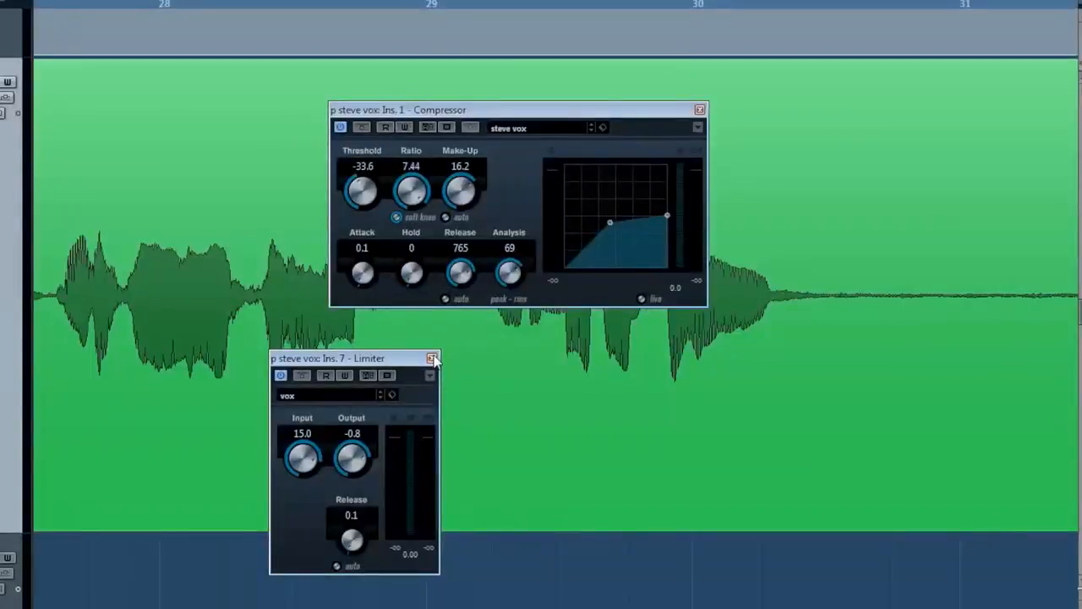
click(431, 359)
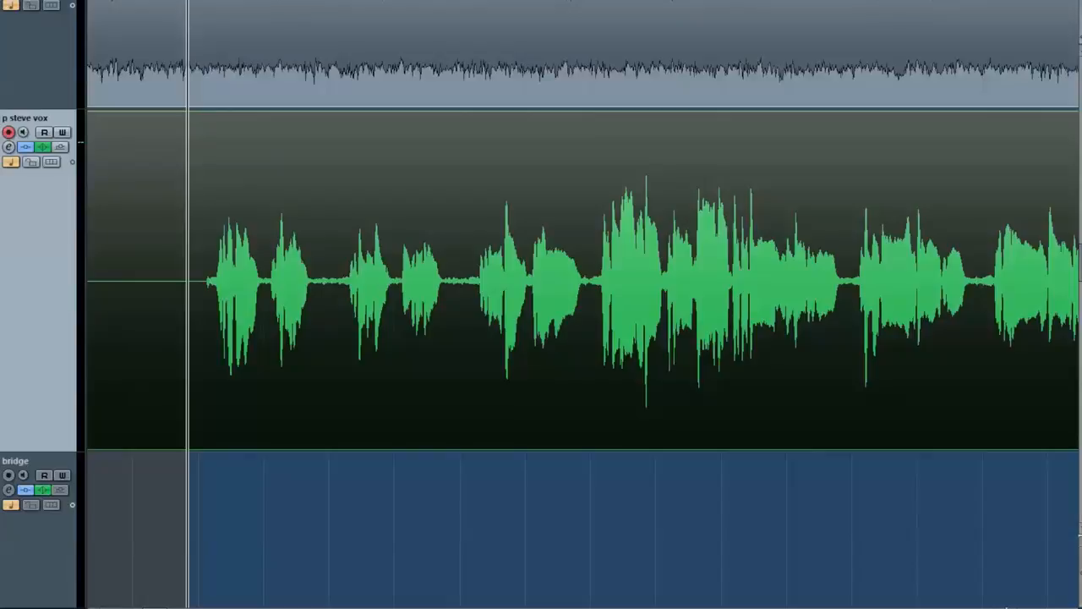
drag(186, 359, 406, 189)
click(339, 202)
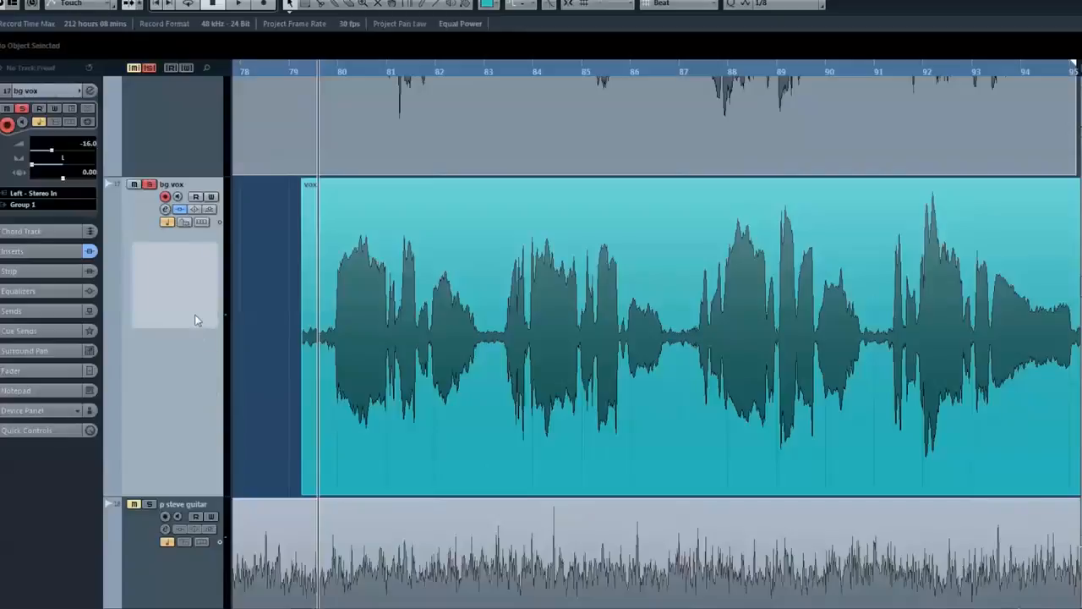
Duplicate the bg vox track and pan the copy hard right
mouse_move(460, 357)
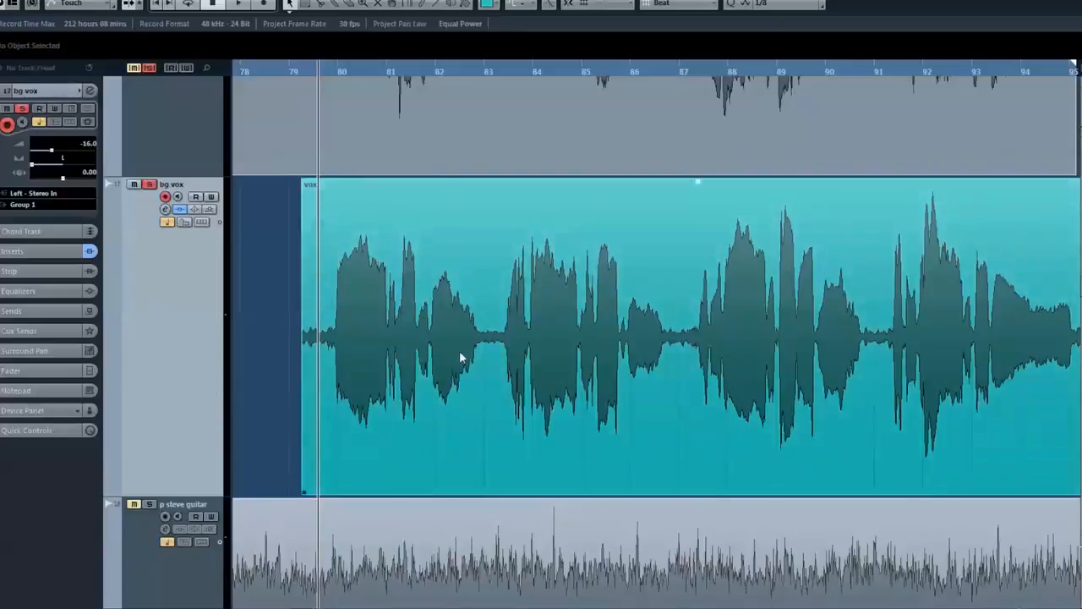
right_click(220, 408)
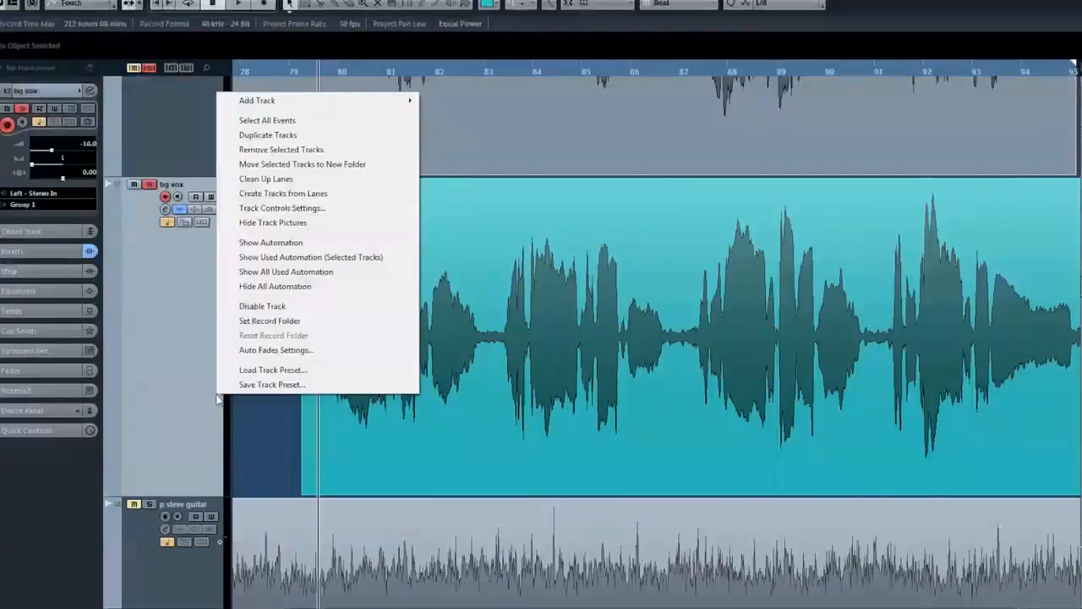
click(285, 140)
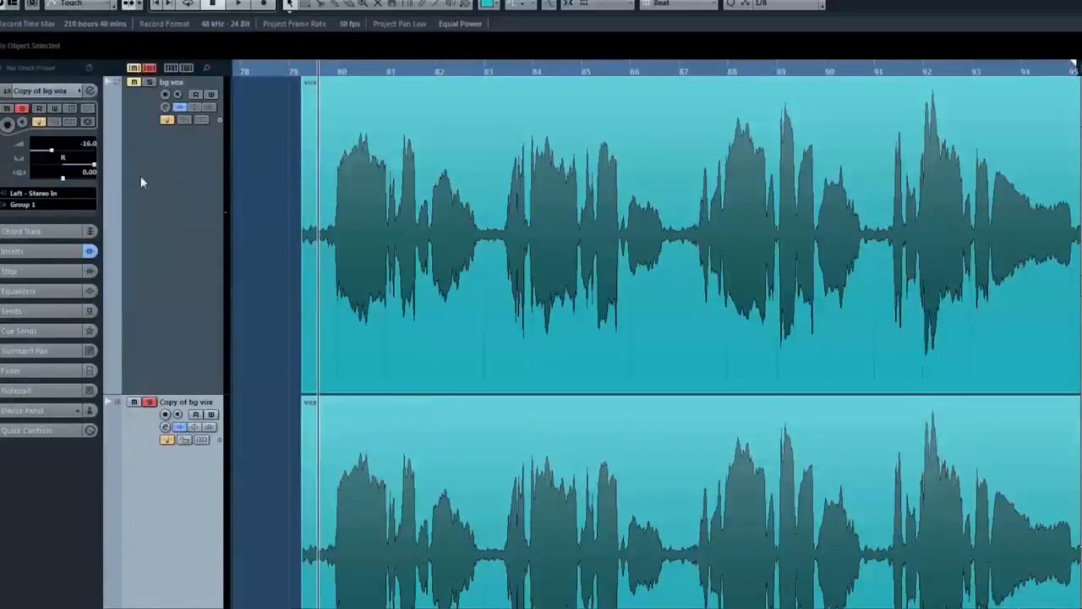
Record-enable the copy of the bg vox track and set its track delay to 11 ms
click(165, 414)
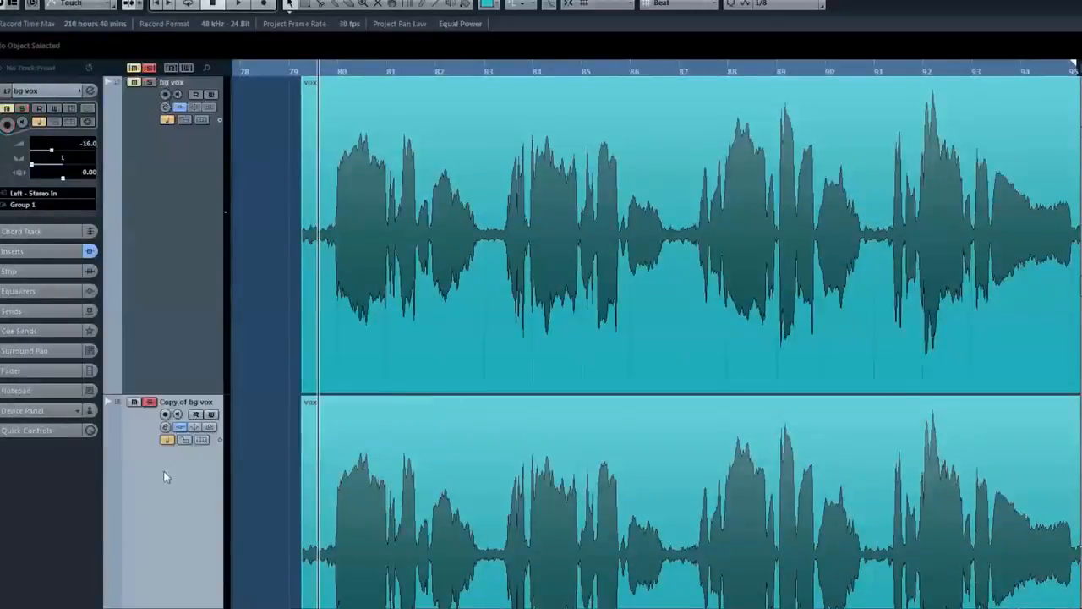
drag(64, 179, 67, 179)
double_click(77, 173)
text(11)
key(Return)
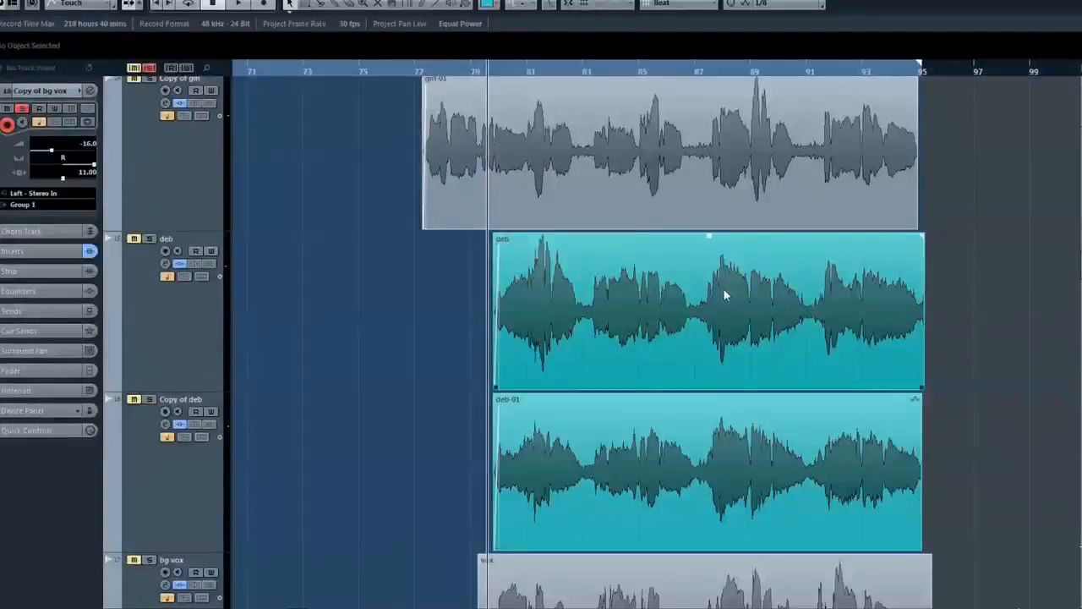
Compare the original and doubled clips on the two background vocal tracks directly above bg vox, and look over the neighbouring vocal tracks
click(721, 448)
click(716, 329)
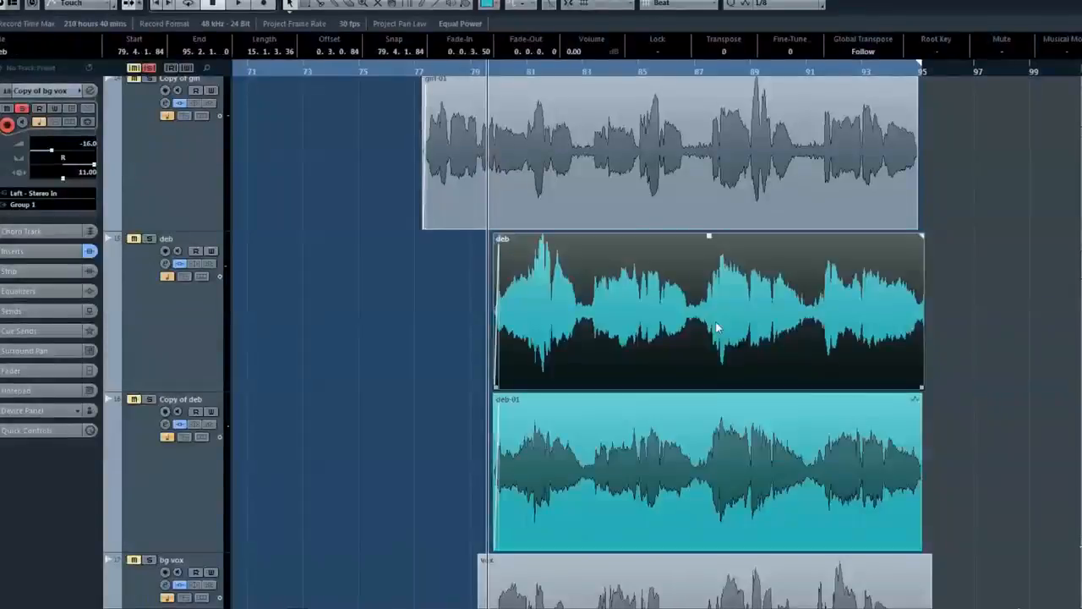
click(728, 464)
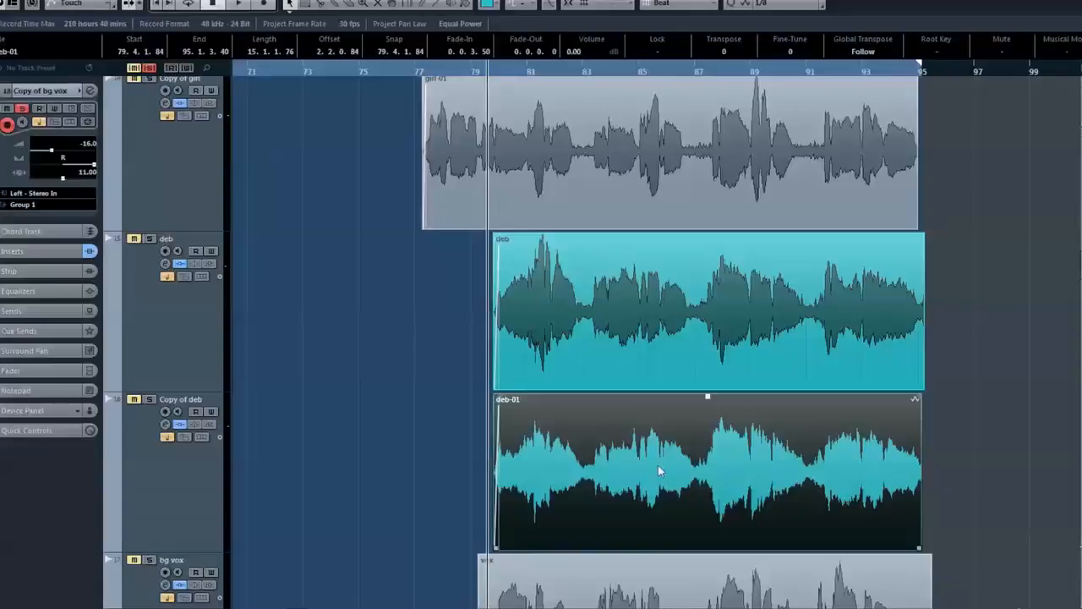
click(641, 354)
click(640, 410)
click(649, 363)
click(644, 428)
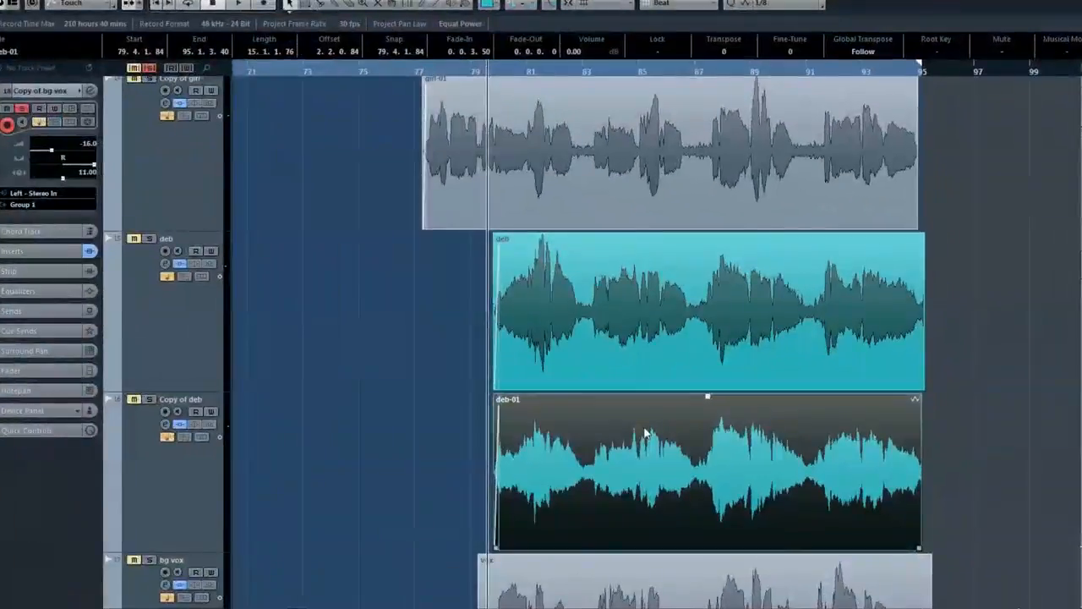
scroll(661, 437, up, 2)
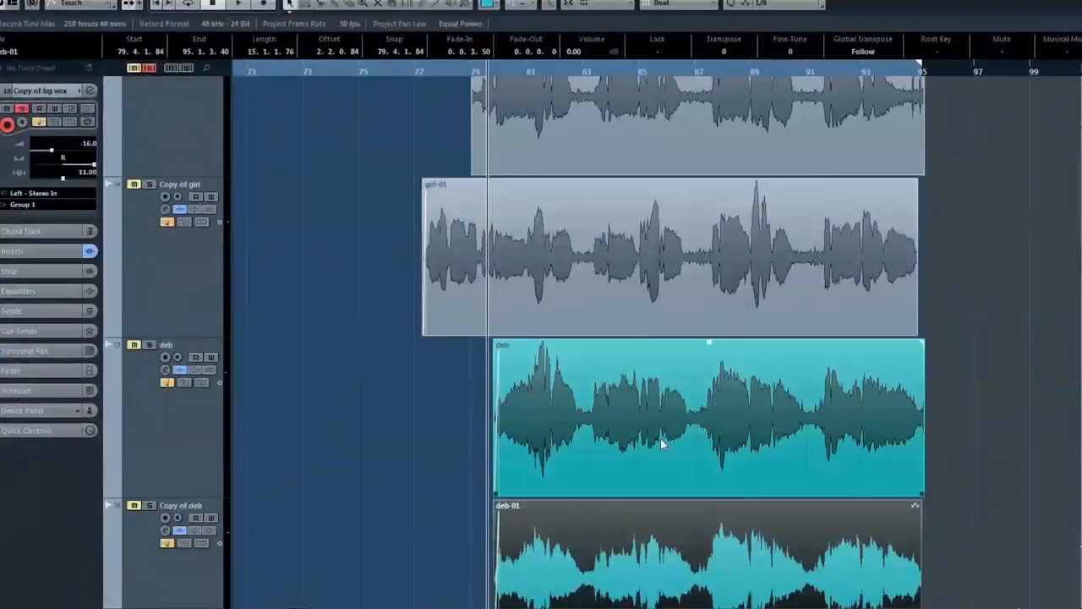
scroll(660, 437, up, 2)
scroll(662, 445, down, 5)
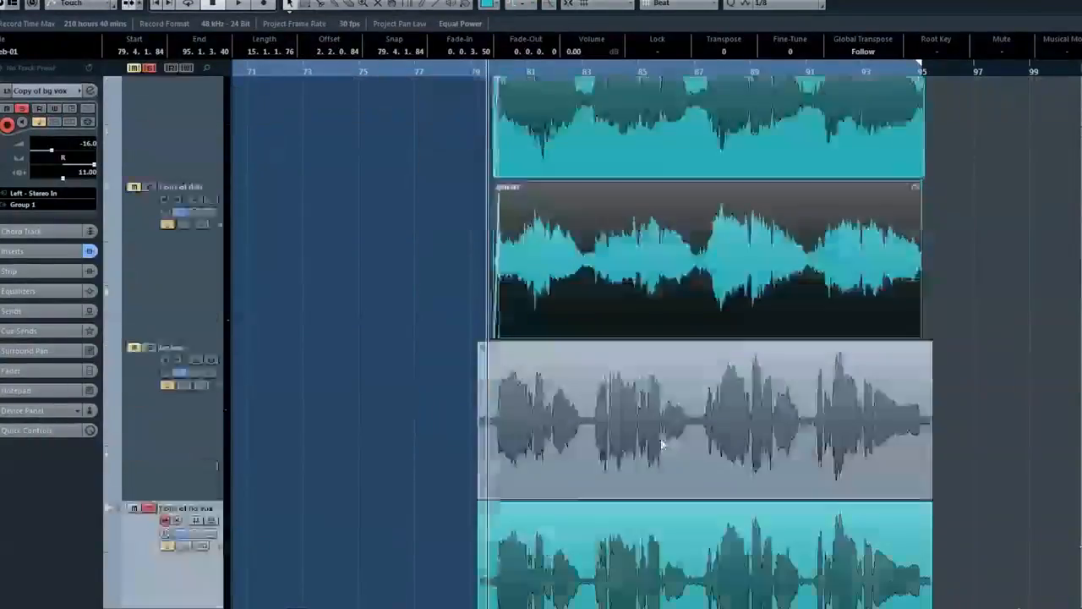
scroll(663, 446, up, 3)
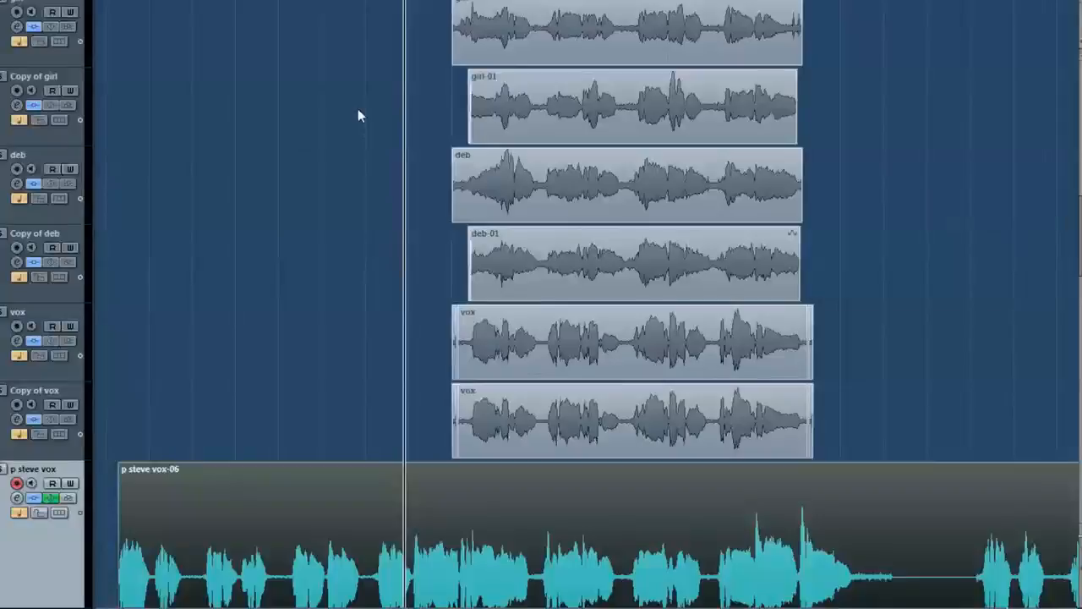
Play back the stacked background vocals together with the lead vocal
key(space)
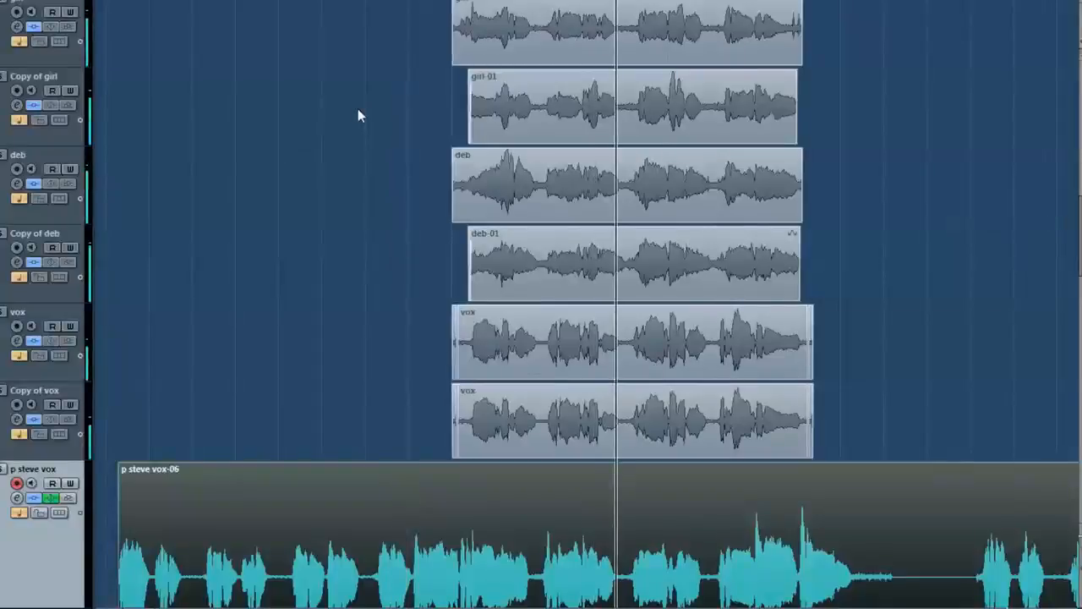